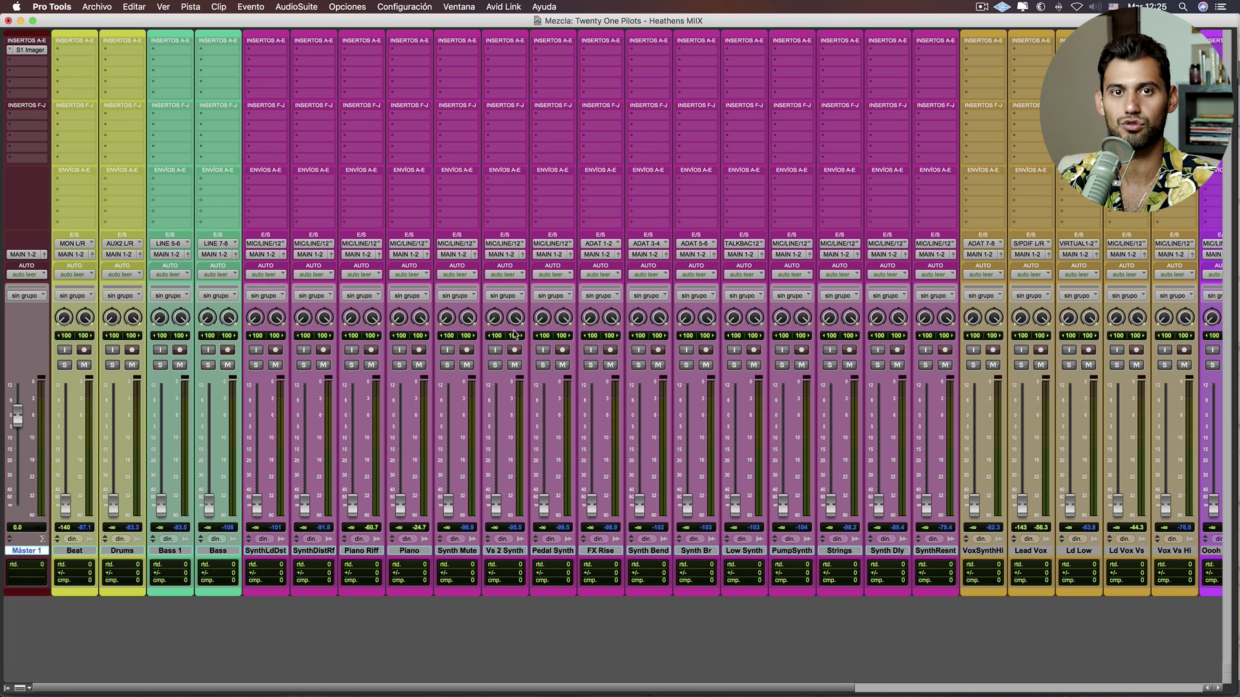
- Check the S1 Imager insert on the Máster 1 track and look over the mixer channels
click(30, 50)
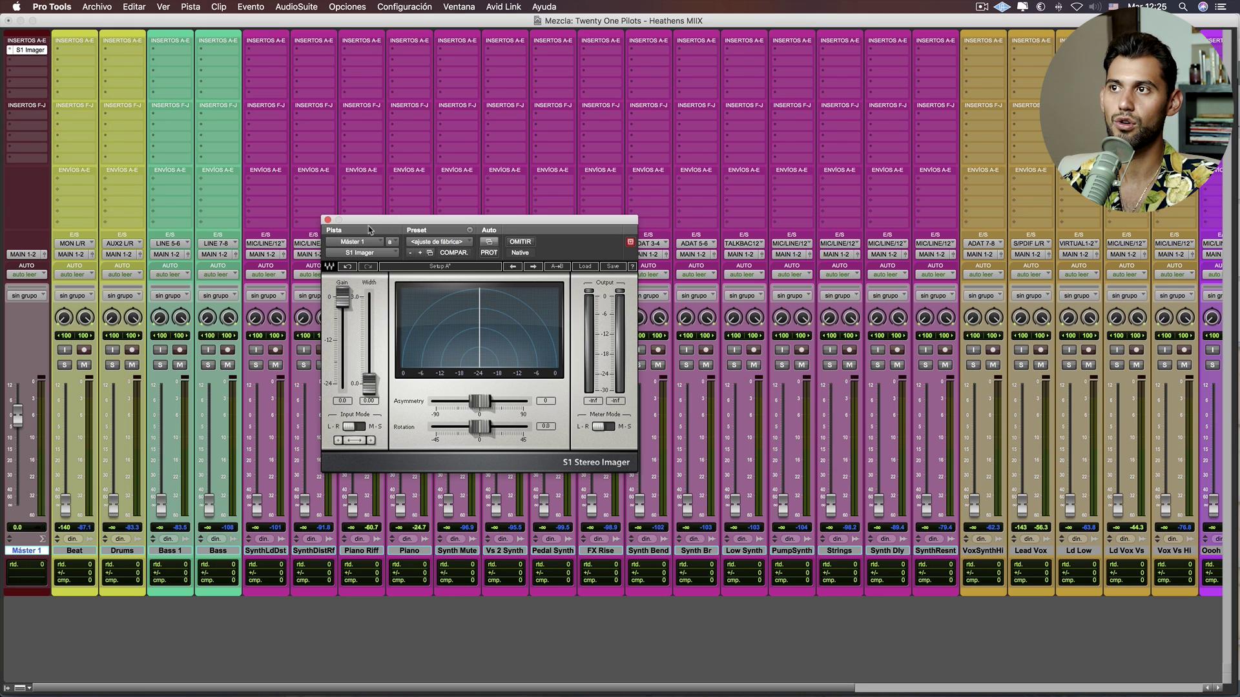
click(327, 220)
scroll(426, 334, right, 10)
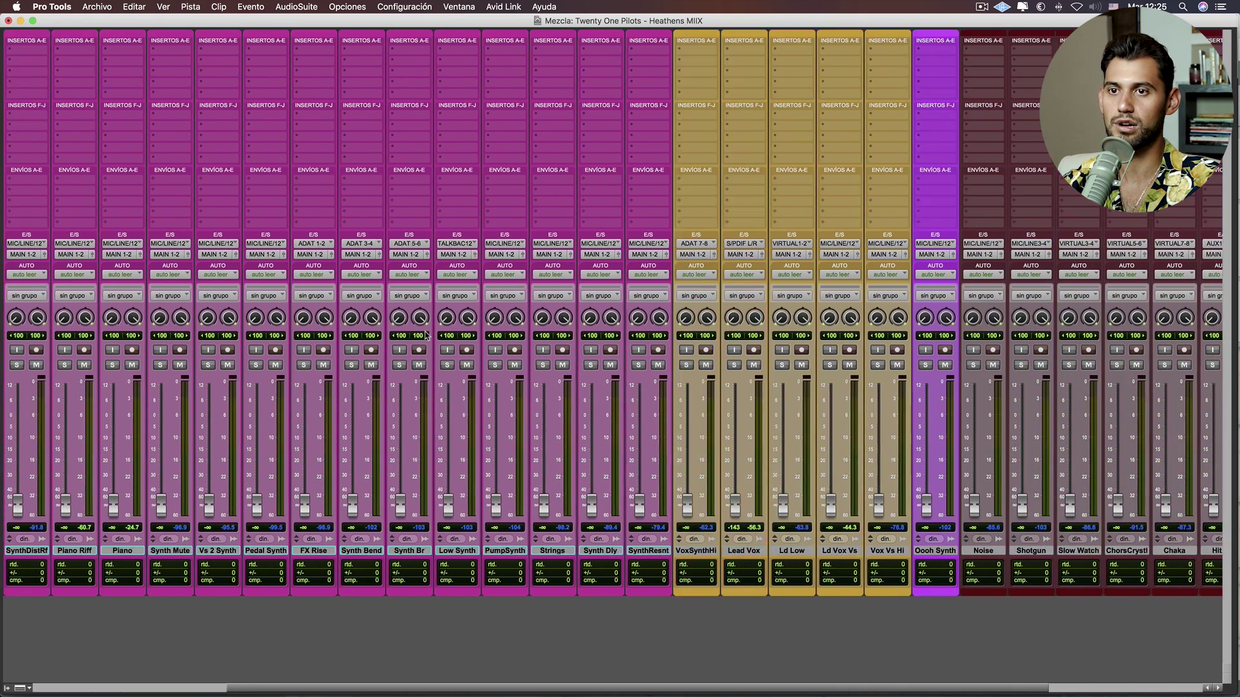
scroll(540, 399, left, 10)
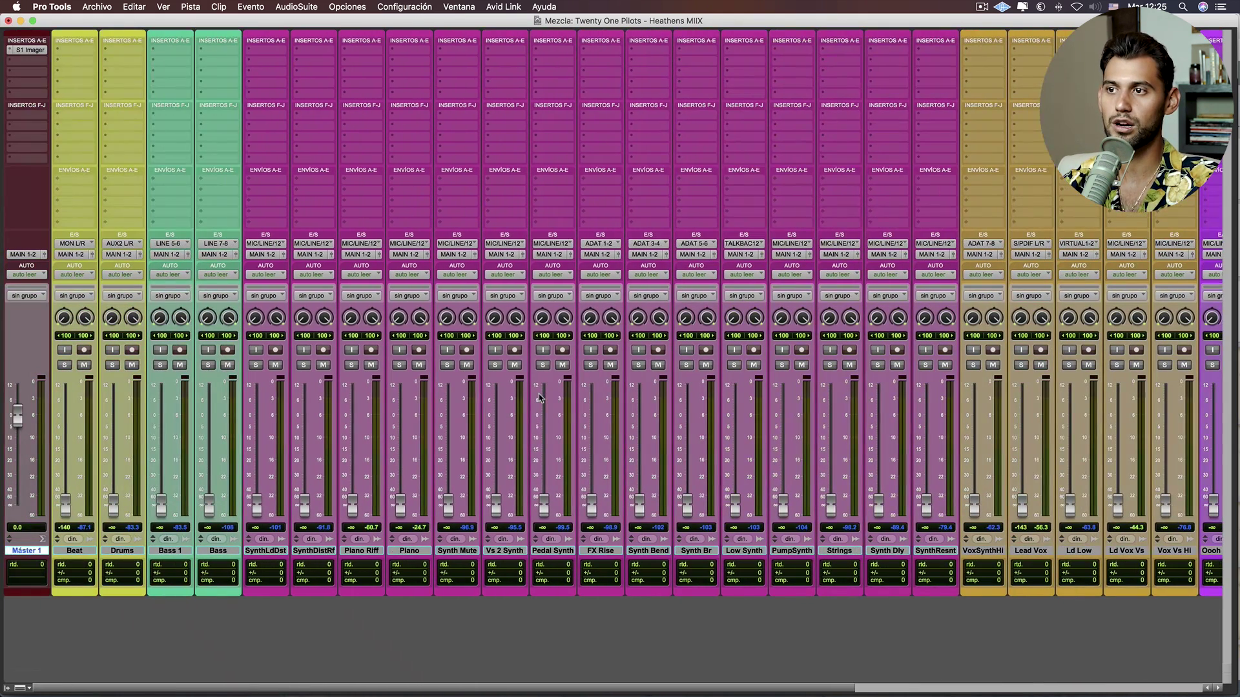
- Review the session's tracks in the Edit window, from Máster 1 down to Wah Wah
key(super+equal)
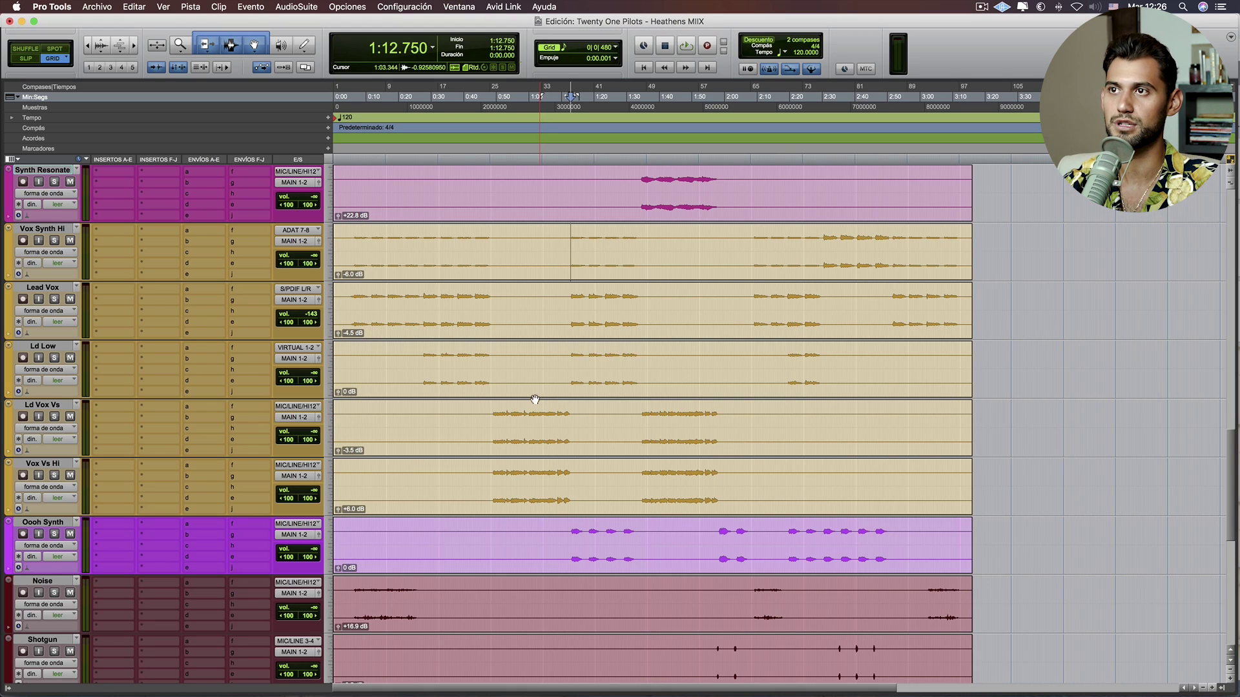
scroll(534, 401, down, 5)
scroll(498, 260, up, 5)
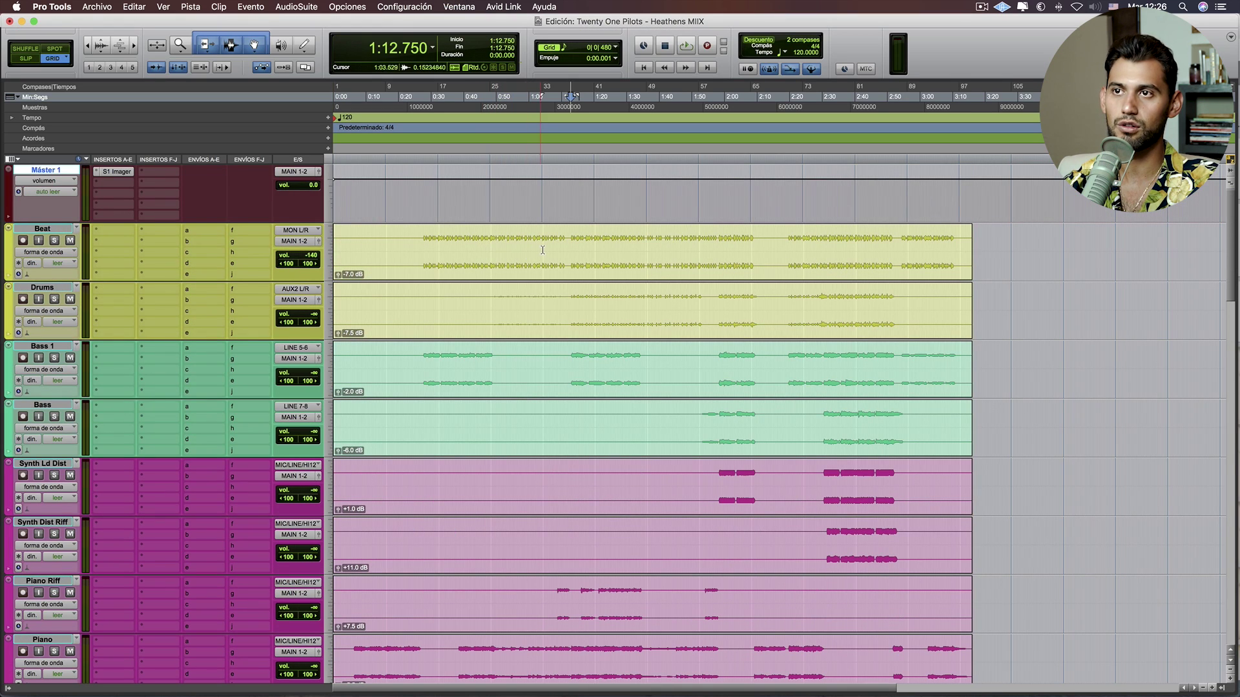
scroll(543, 250, down, 2)
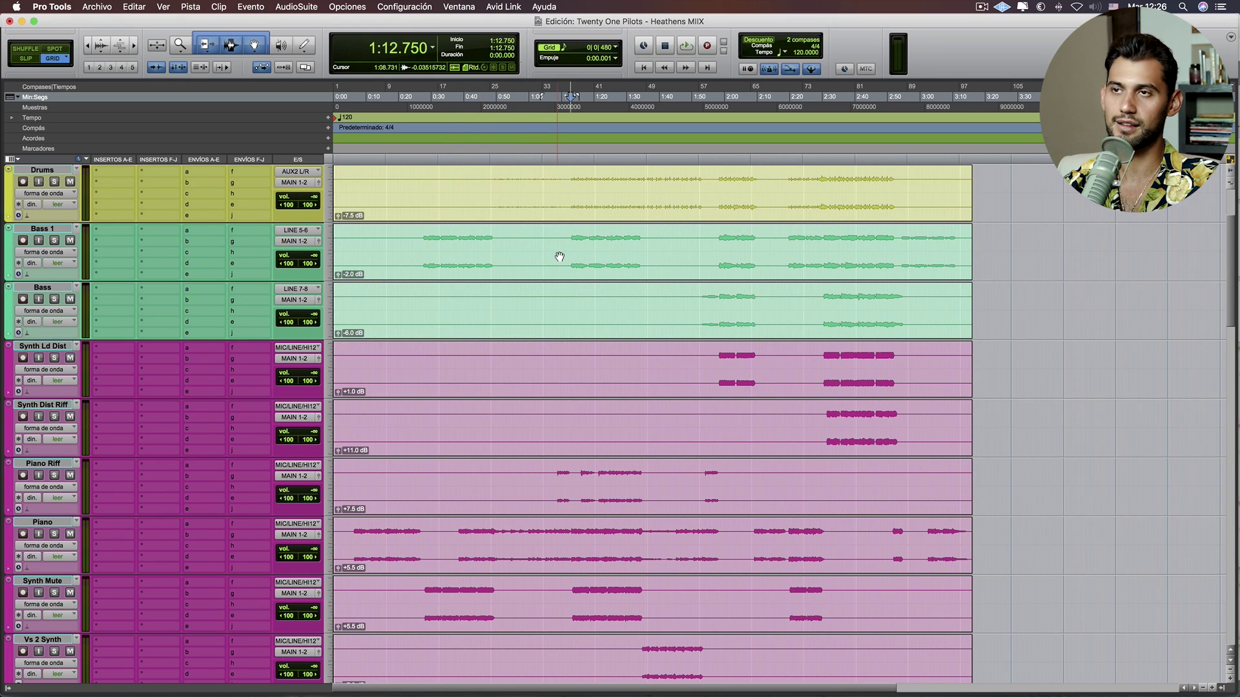
scroll(559, 256, down, 2)
scroll(691, 236, down, 7)
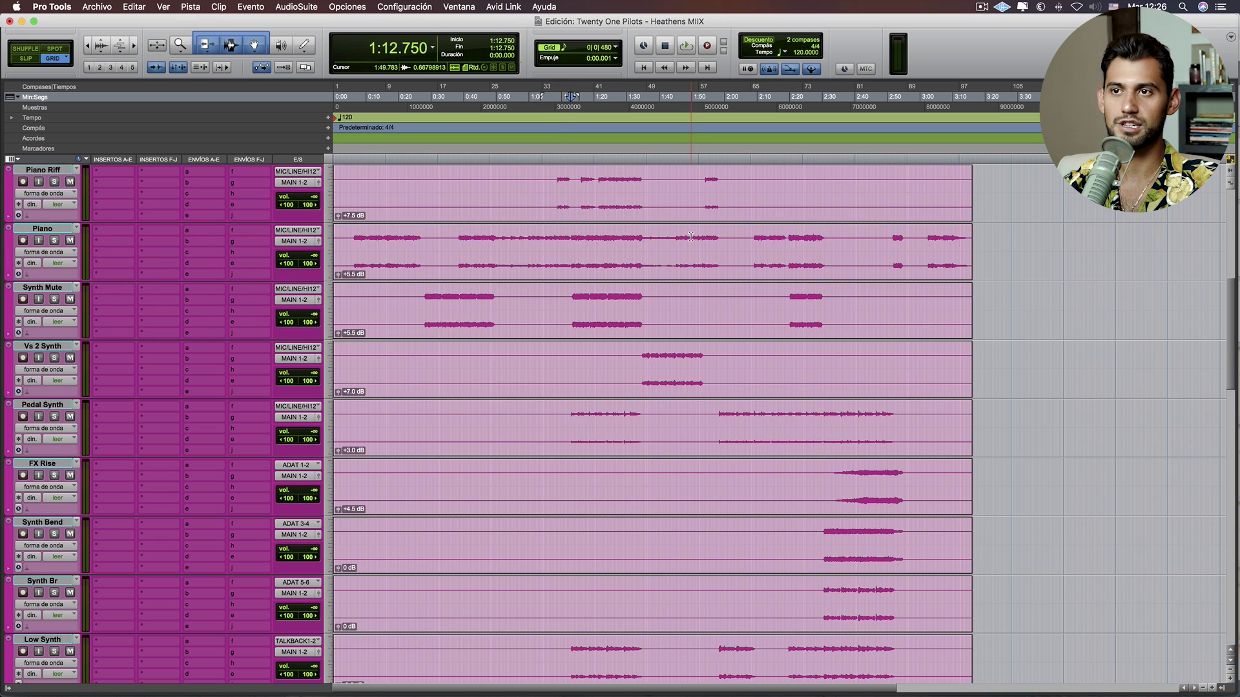
scroll(665, 271, down, 3)
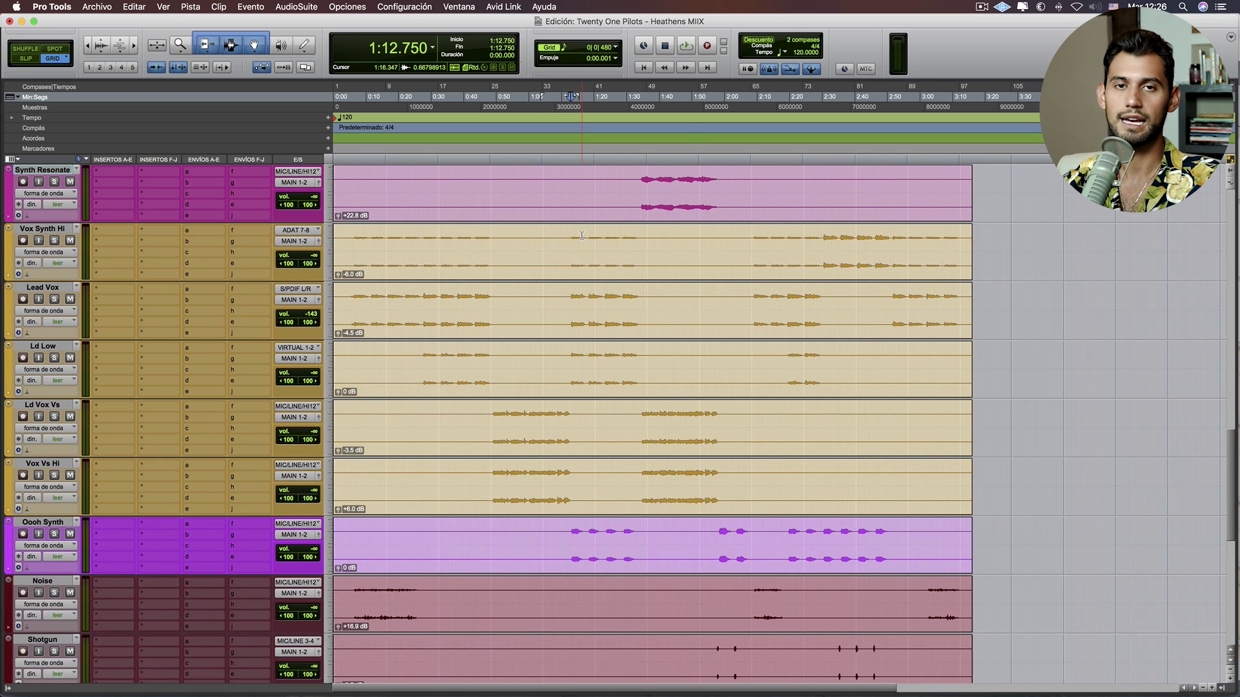
scroll(658, 326, down, 1)
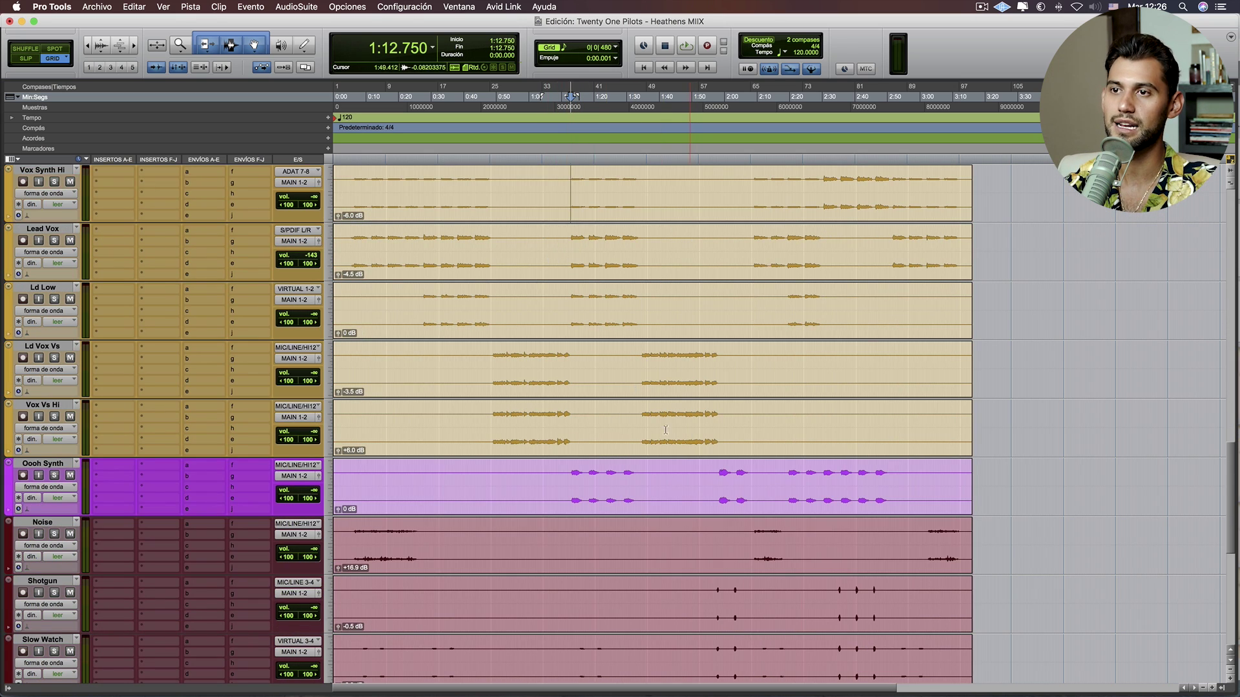
scroll(578, 343, down, 7)
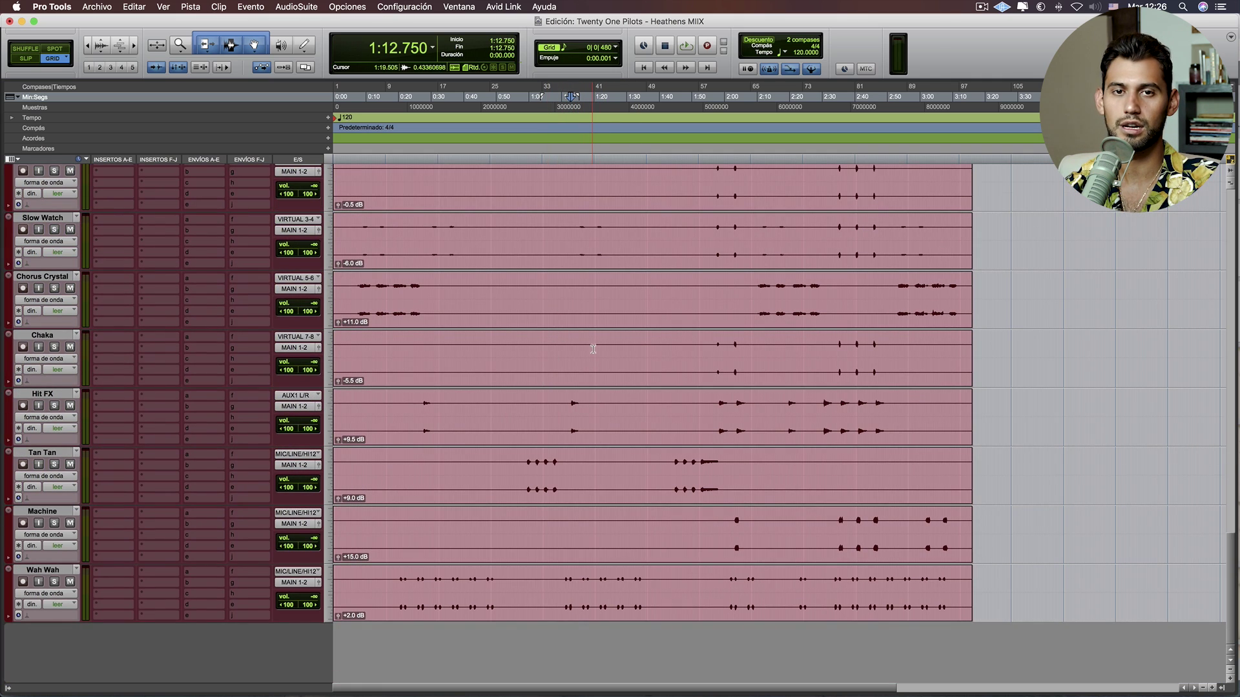
key(super+equal)
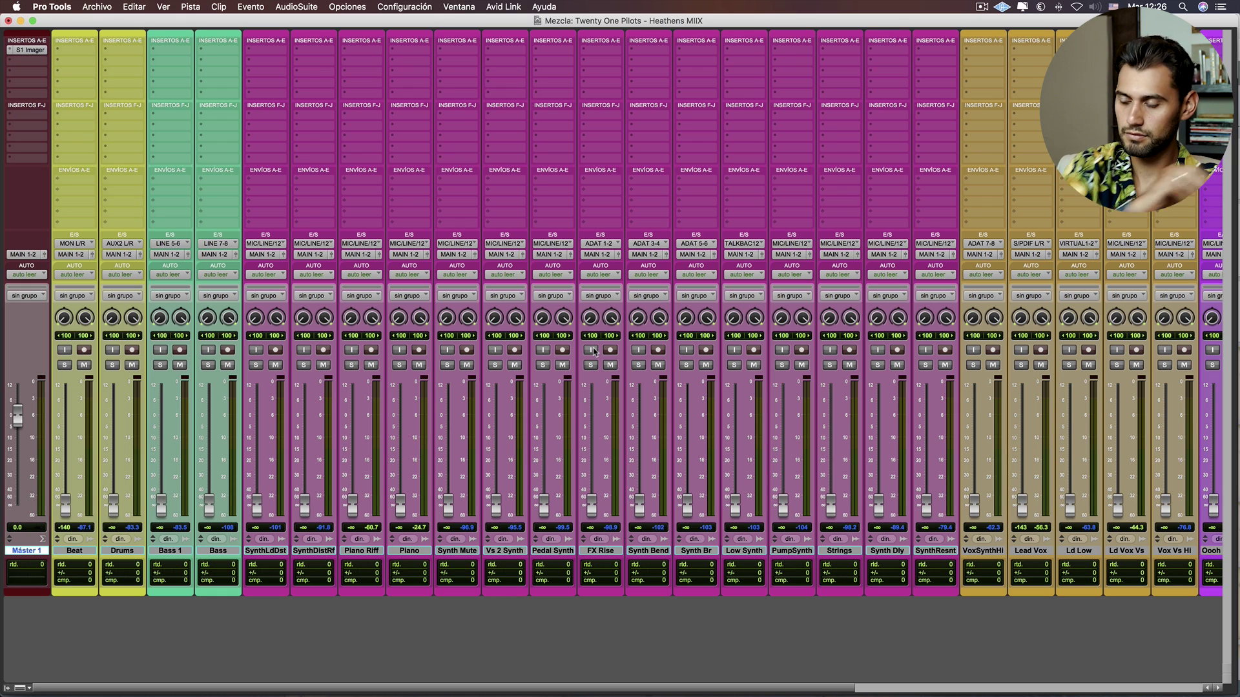
- Play the song from 1:13.250 and select the Beat channel in the mixer
key(super+equal)
scroll(569, 358, up, 10)
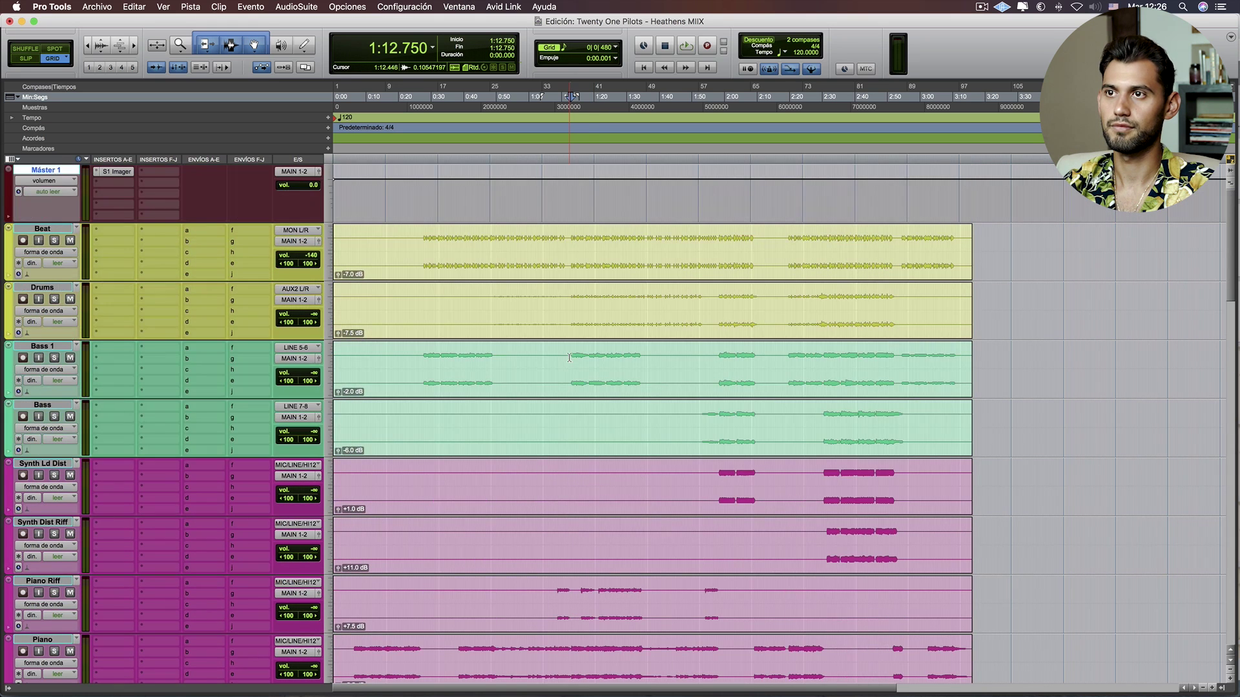
click(571, 241)
key(space)
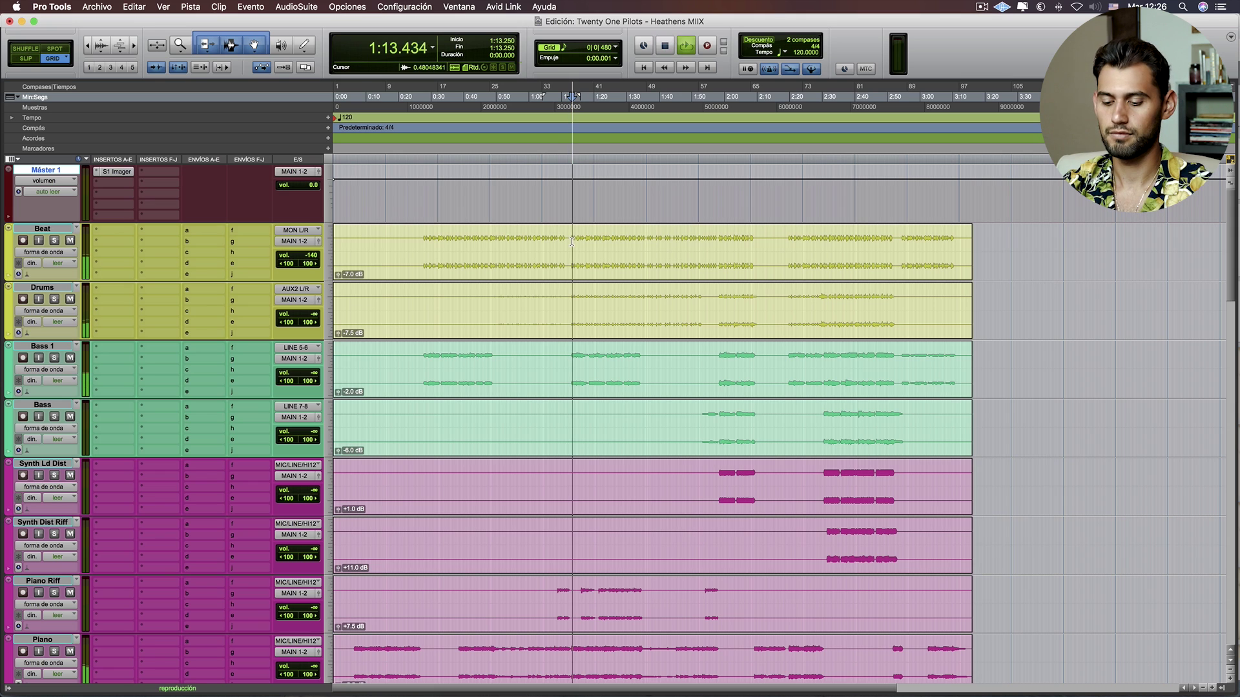
key(super+equal)
click(67, 553)
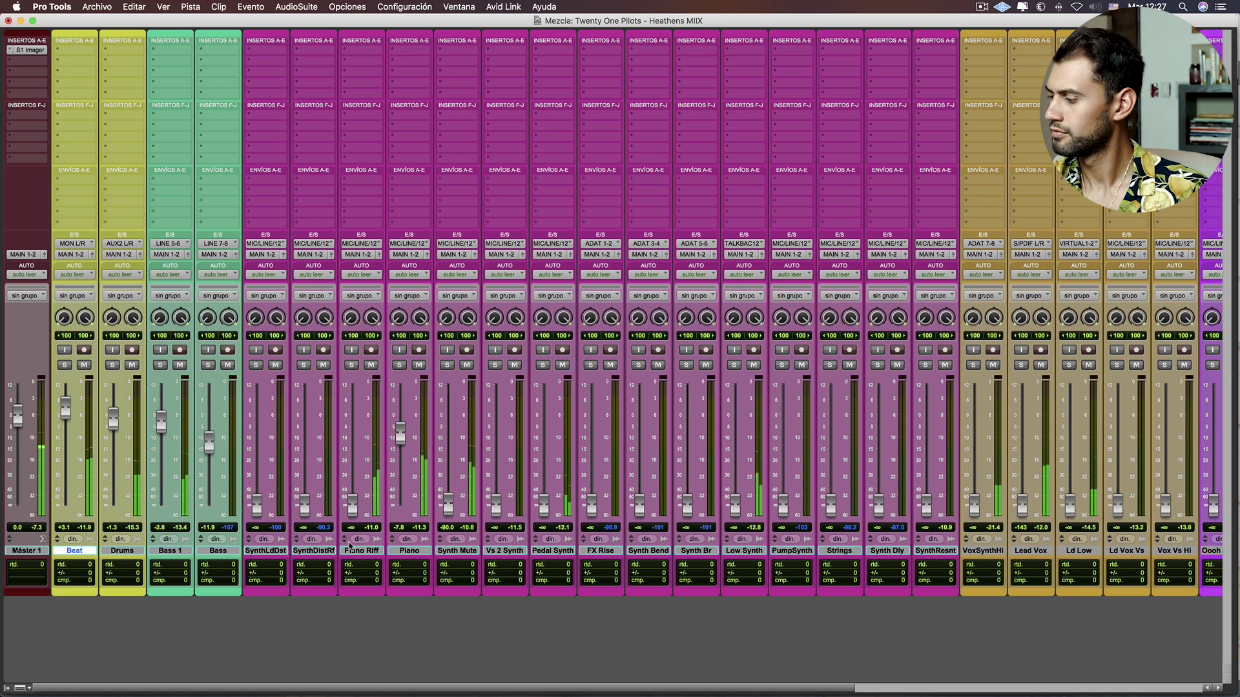
- Audition the Piano track in solo and release the solo
key(shift+s)
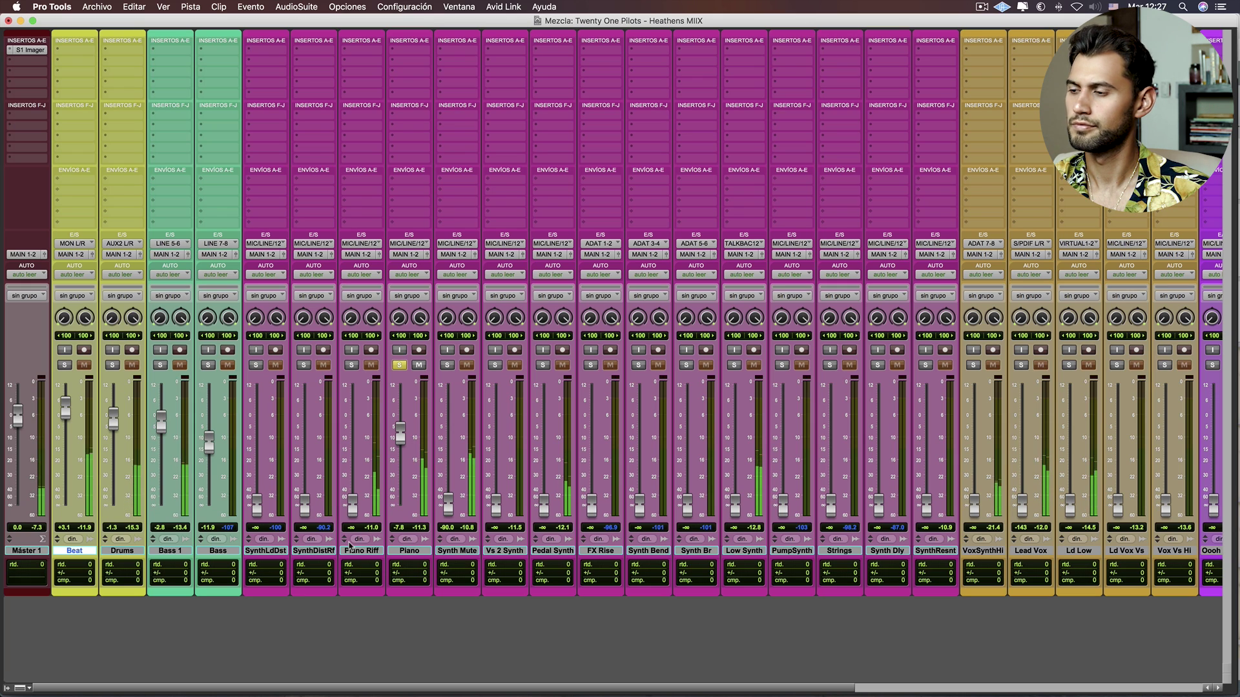
key(shift+s)
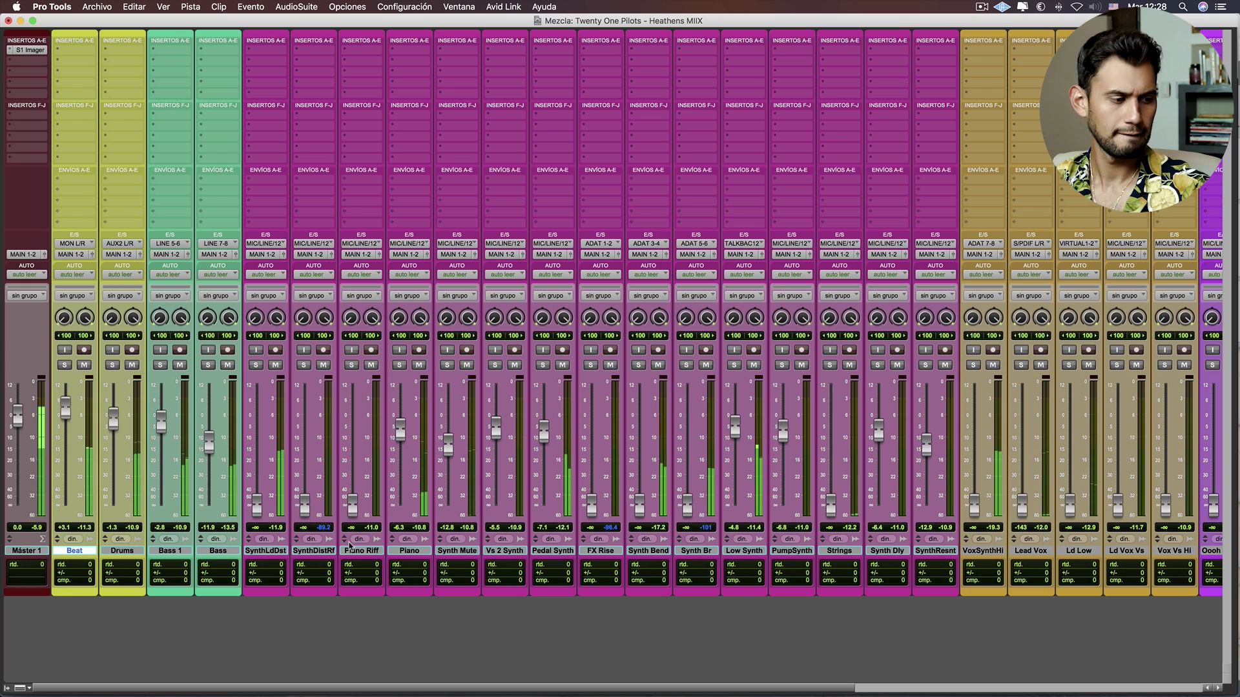
- Raise the Vox Synth Hi fader to -1.1 dB and the Oooh Synth fader to -9.1 dB
scroll(349, 546, right, 10)
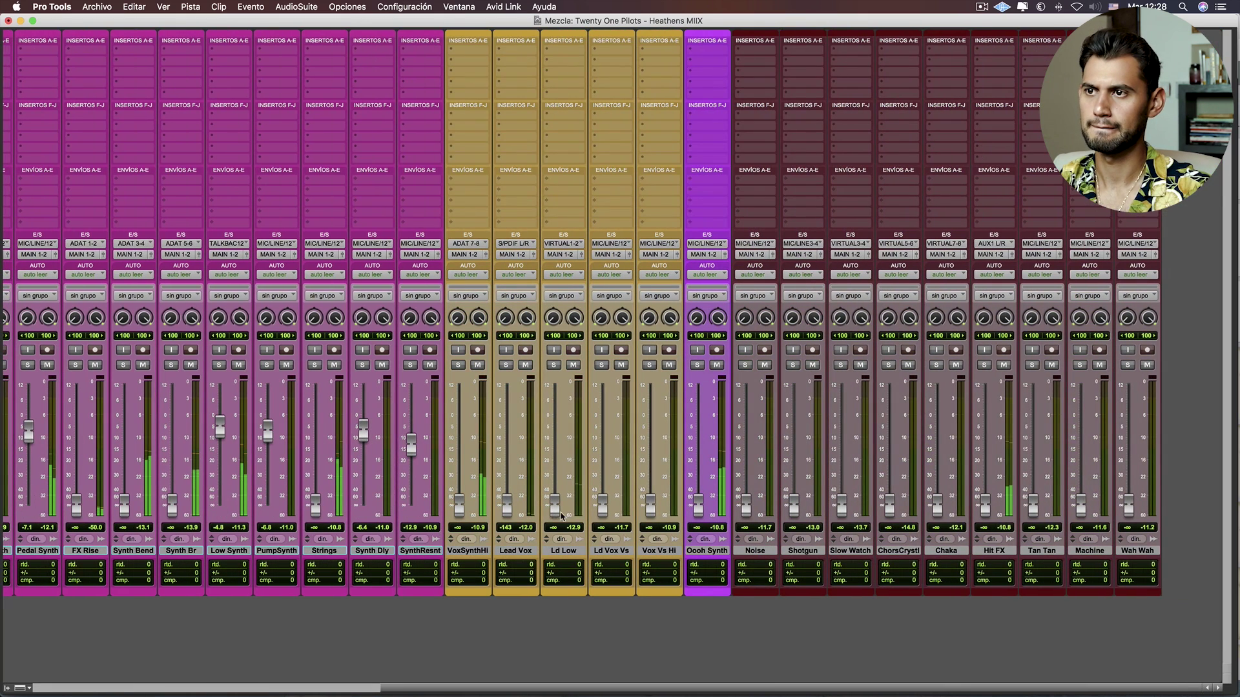
click(469, 553)
drag(458, 503, 460, 422)
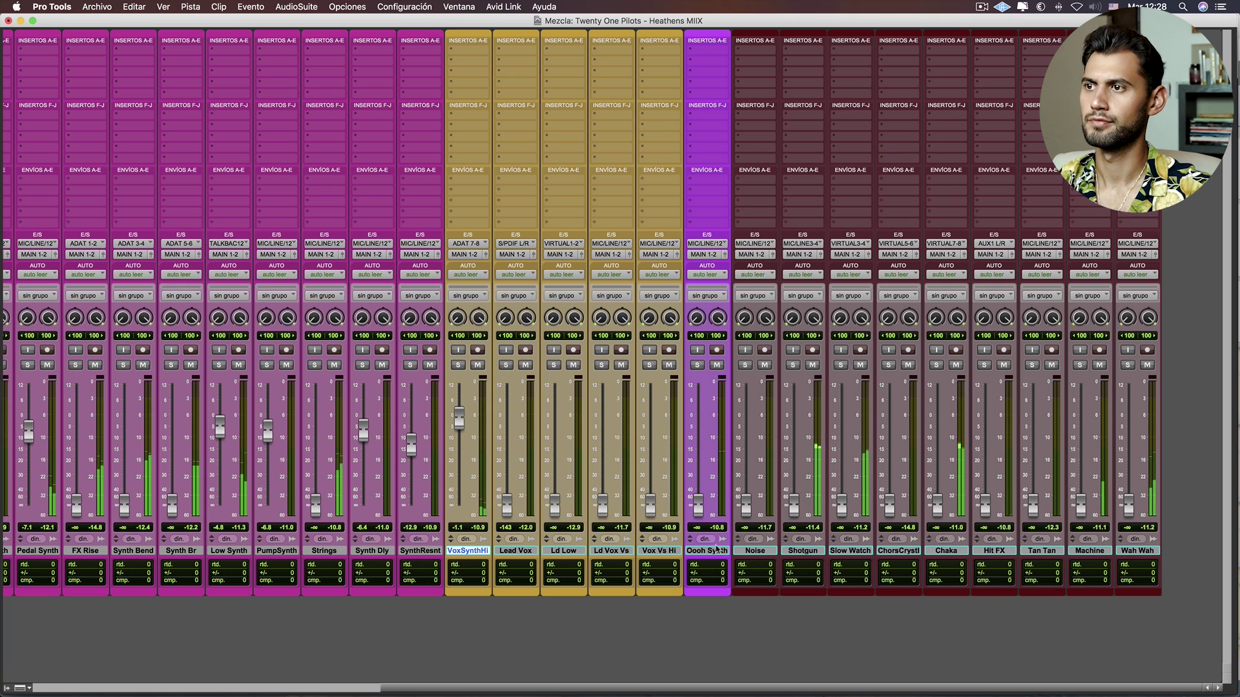
drag(698, 503, 695, 441)
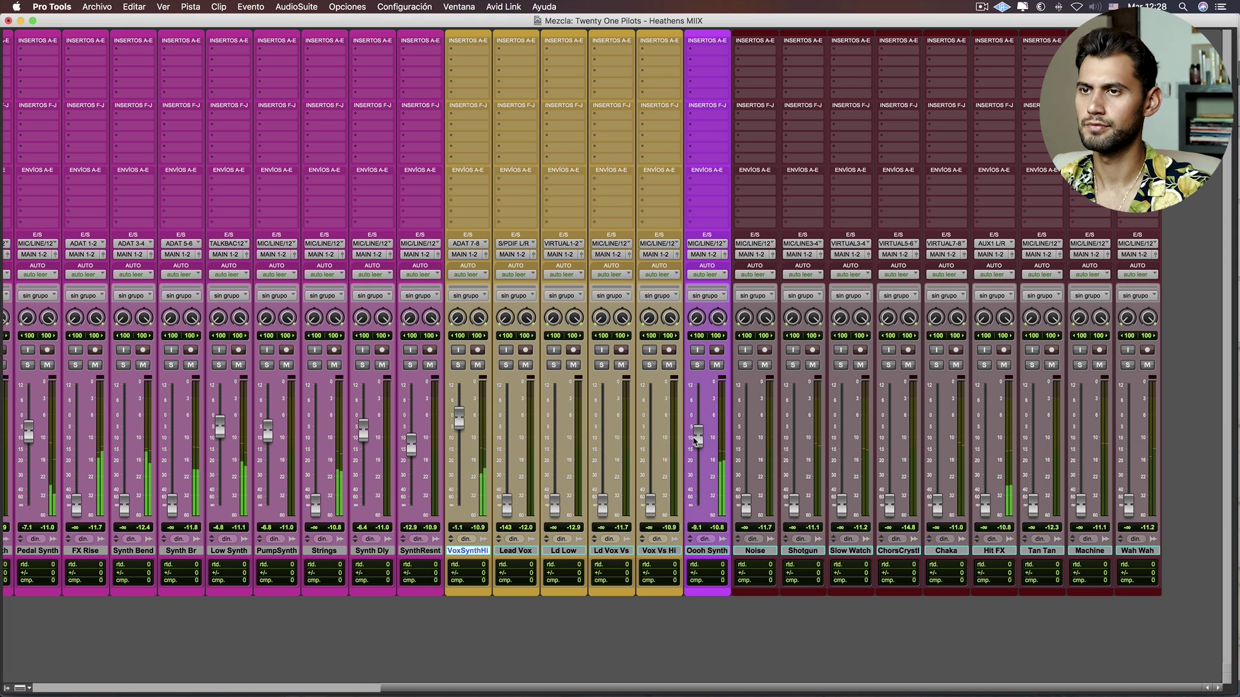
- Raise the Strings fader to -13.1 dB and the Ld Low fader to -6.5 dB
click(324, 551)
drag(316, 502, 315, 446)
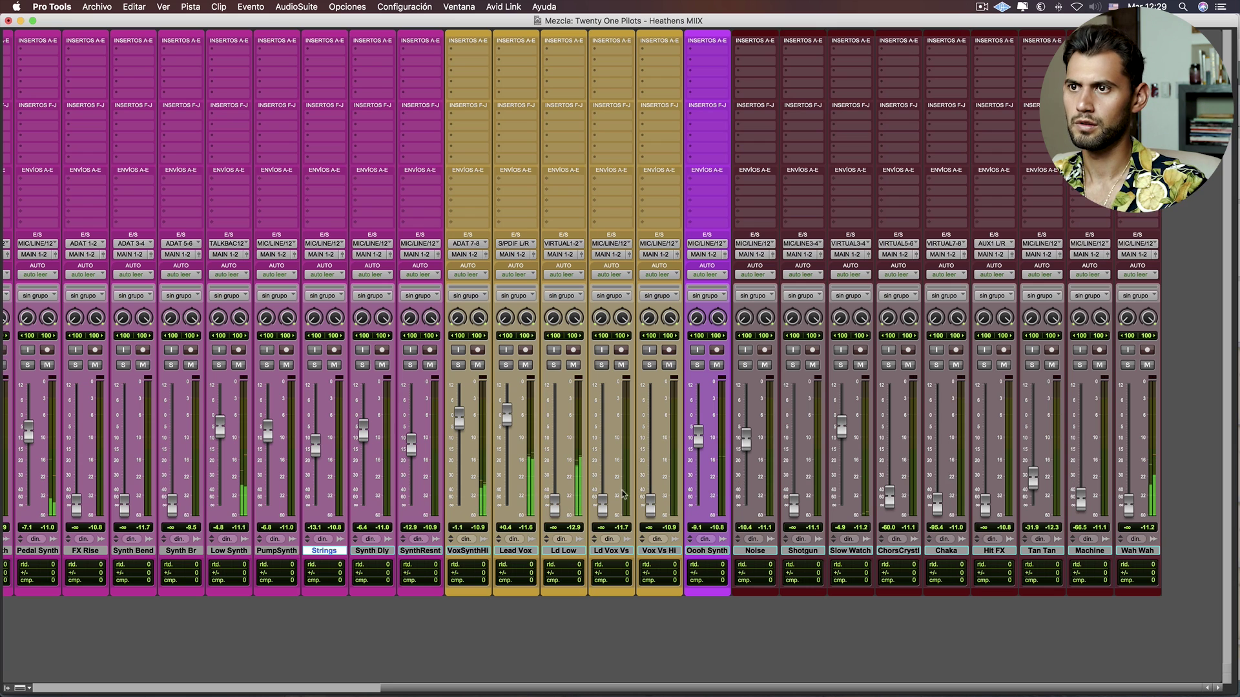
drag(554, 502, 558, 430)
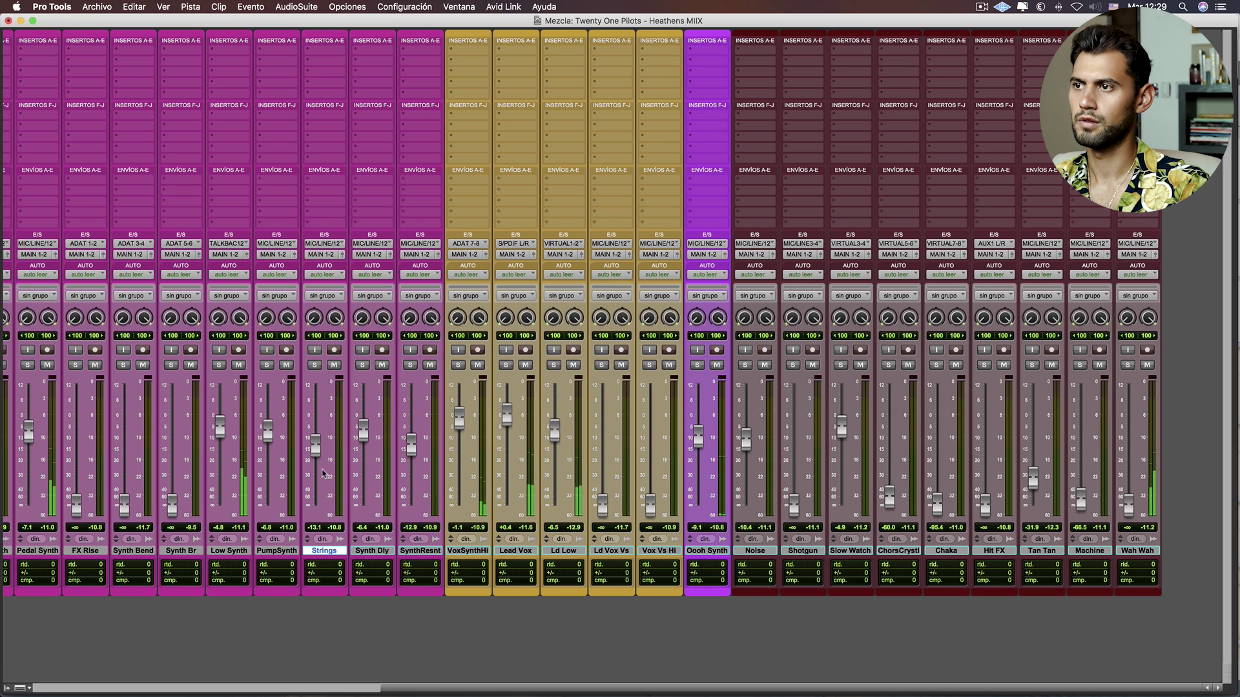
- Set the Piano Riff volume to -7.5 dB, audition it in solo, and select the Synth Mute channel
scroll(323, 473, left, 10)
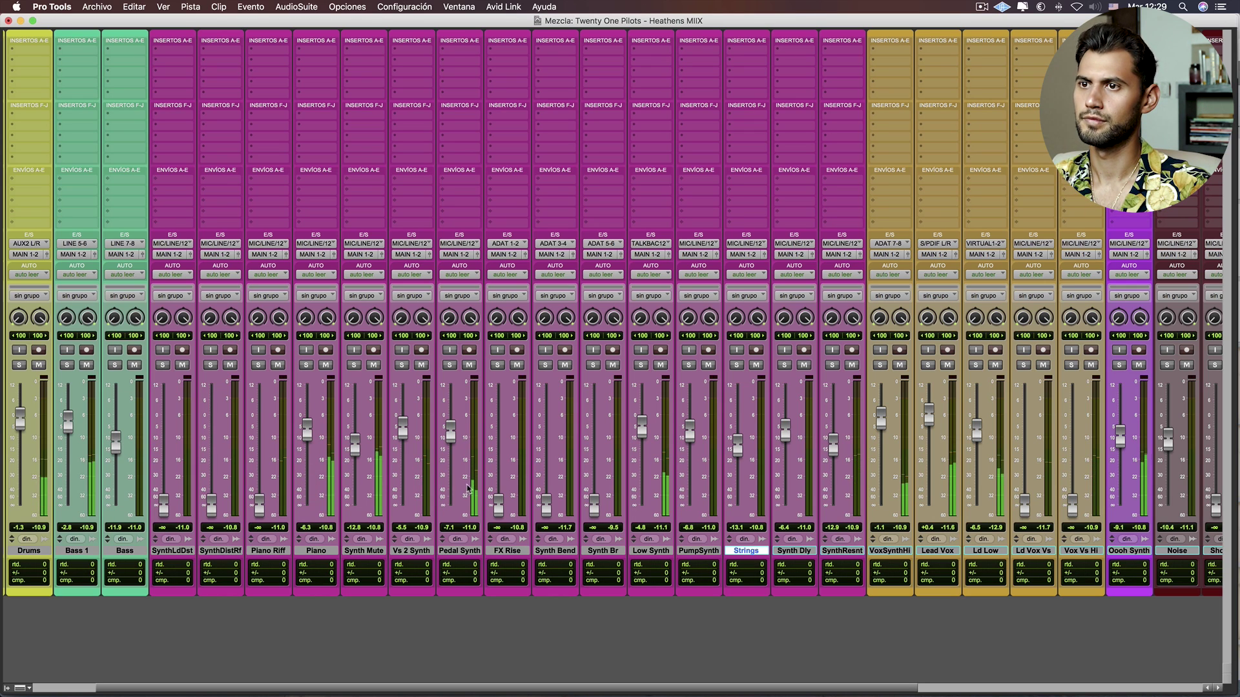
scroll(297, 475, left, 2)
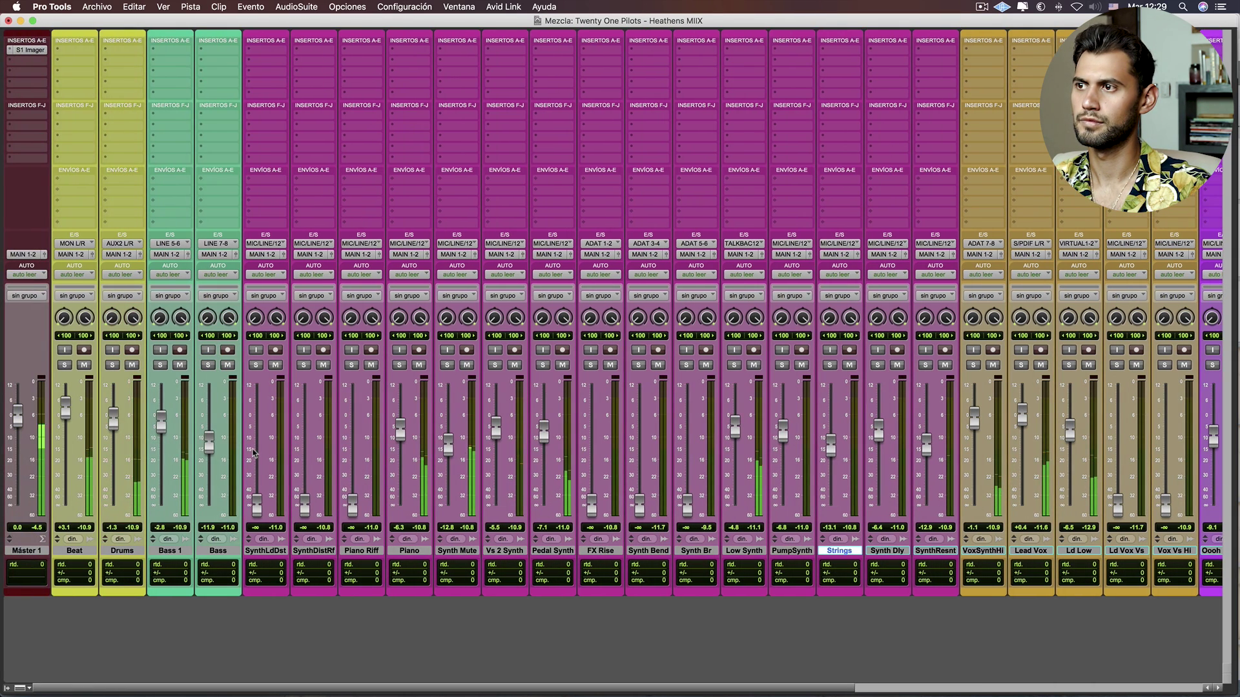
drag(352, 504, 356, 435)
click(351, 365)
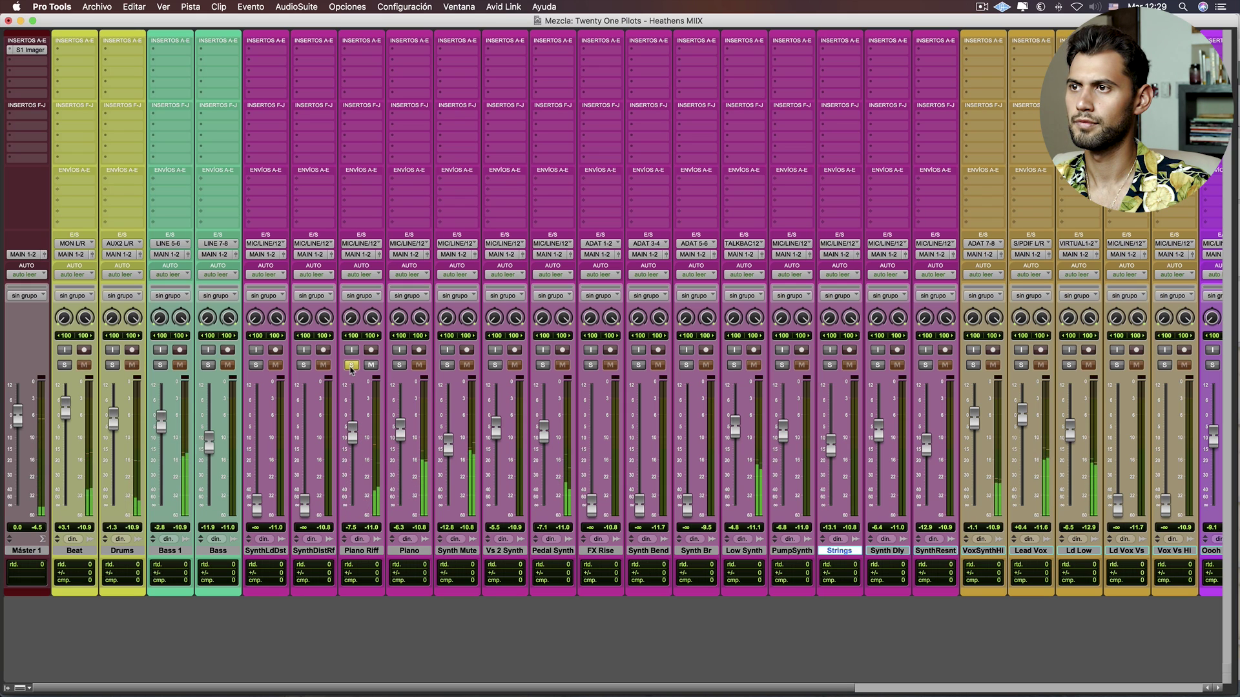
click(351, 365)
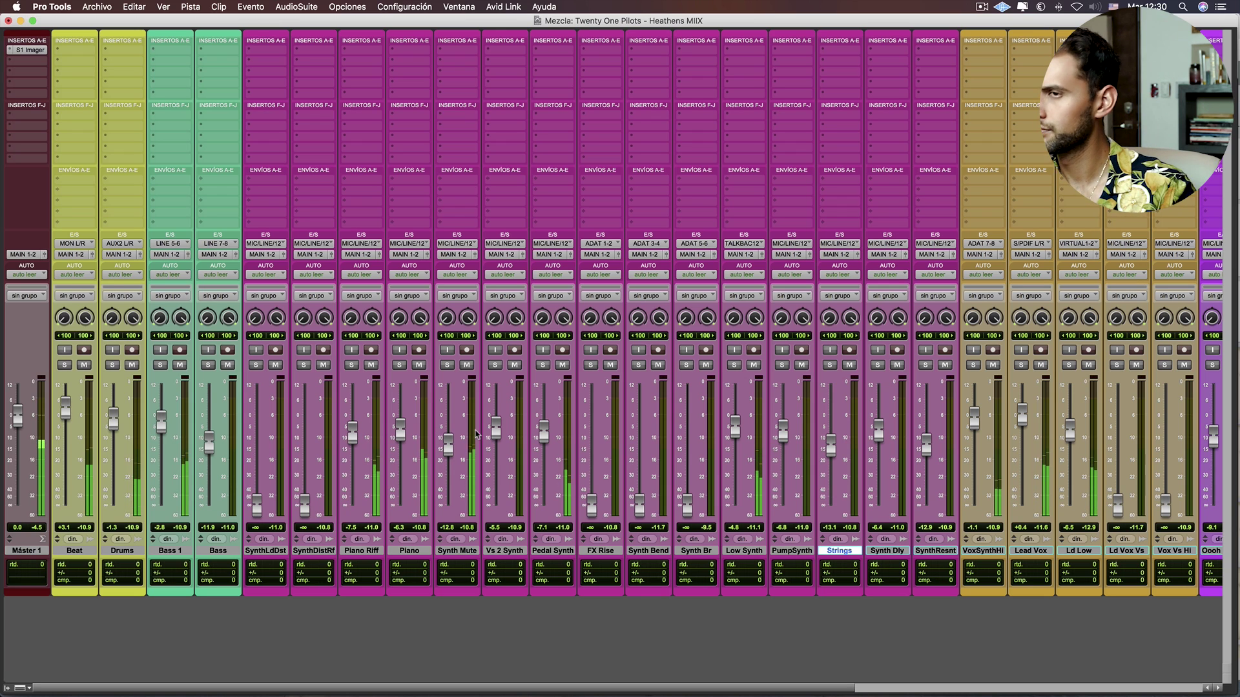
click(454, 550)
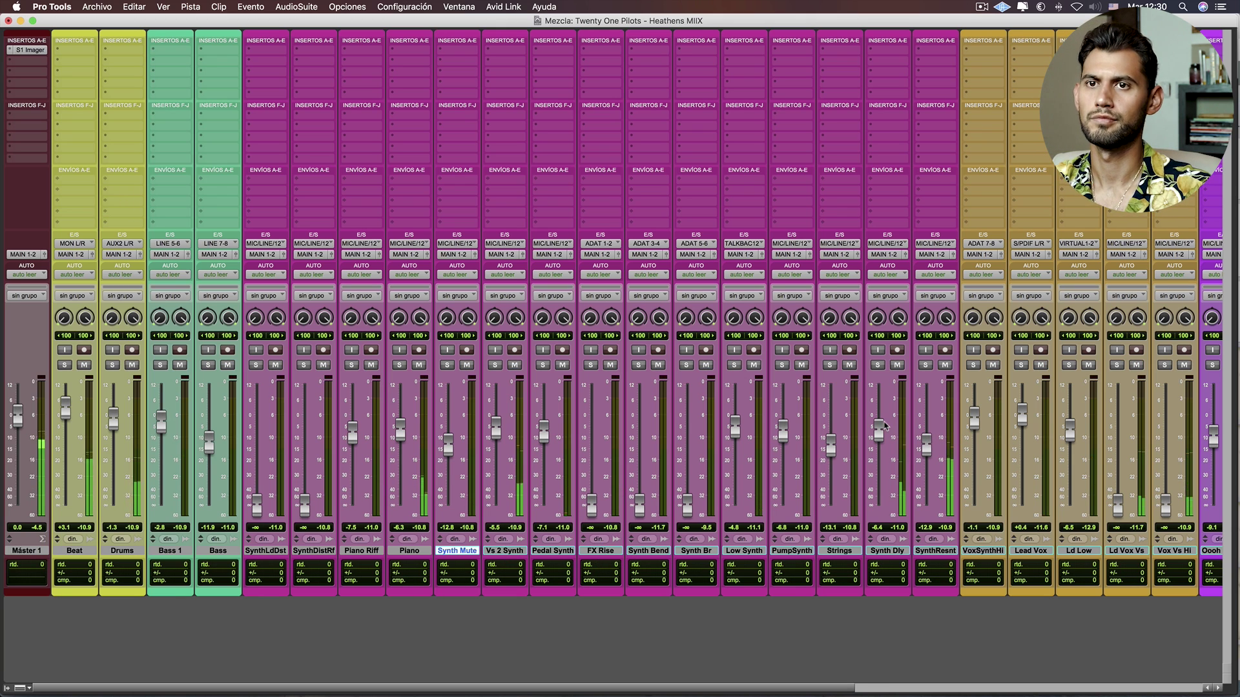
- Set the volumes of Ld Vox Vs to -0.1 dB, Vox Vs Hi to -7.5 dB and Tan Tan to -3.6 dB
scroll(834, 461, right, 5)
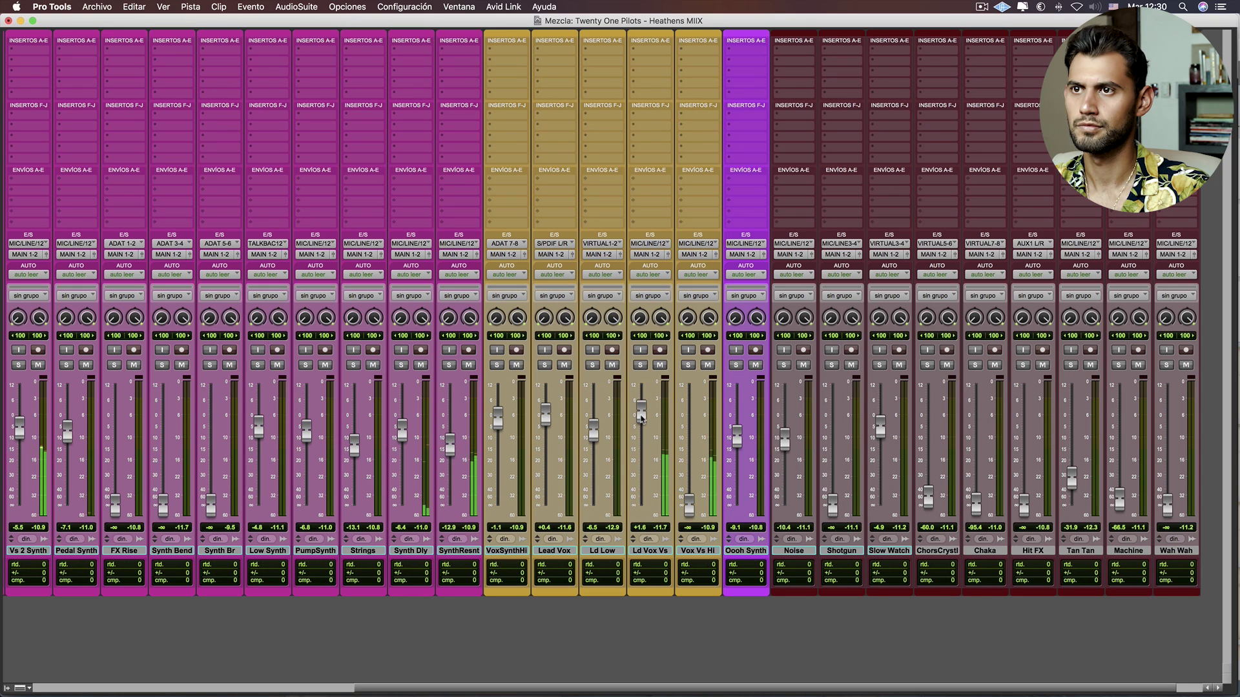
drag(700, 508, 687, 442)
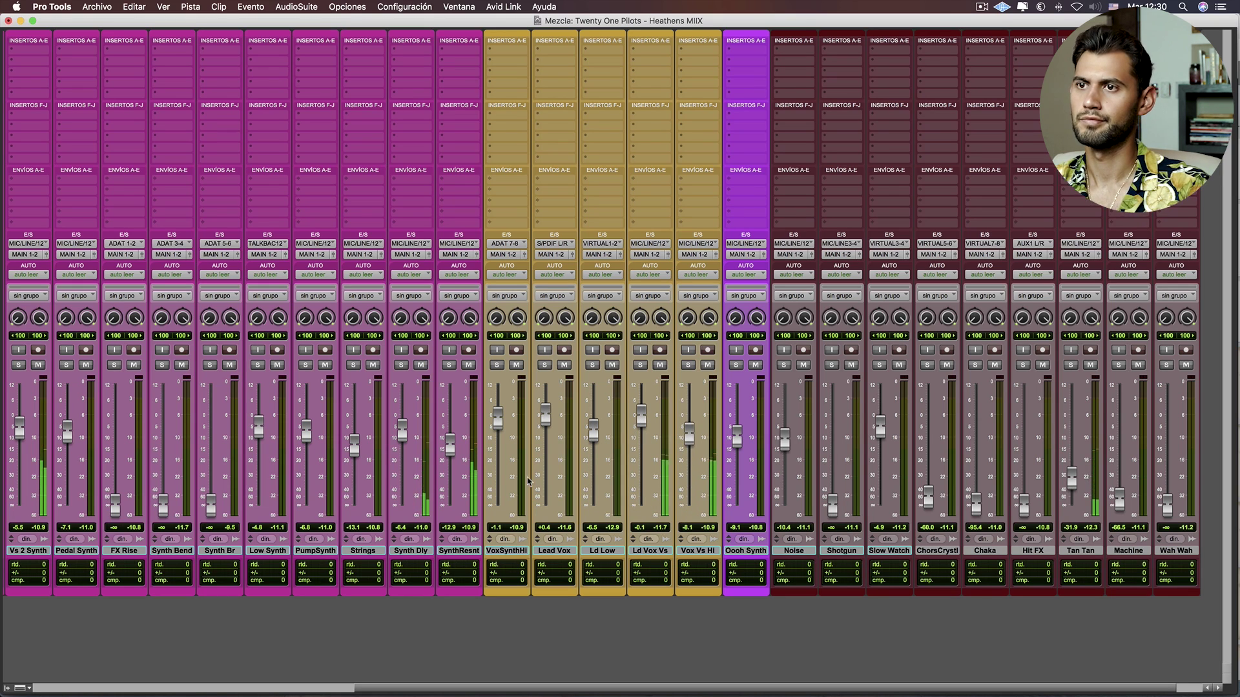
drag(690, 442, 689, 440)
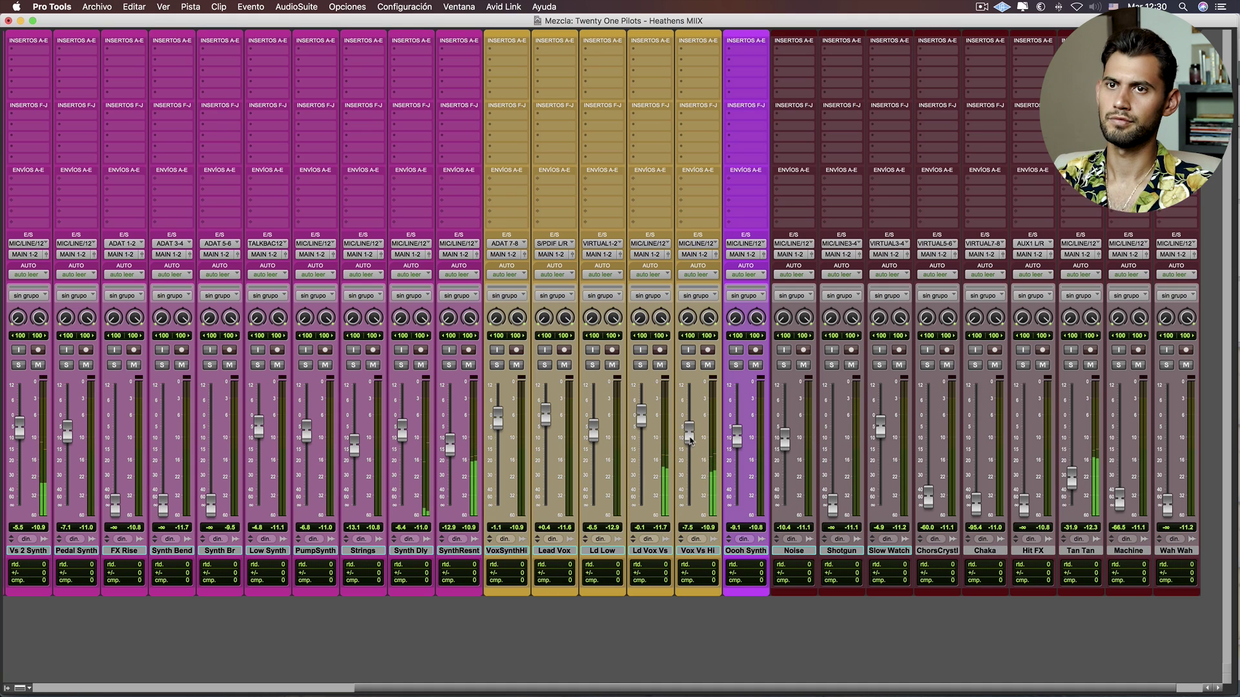
drag(1068, 485, 1069, 426)
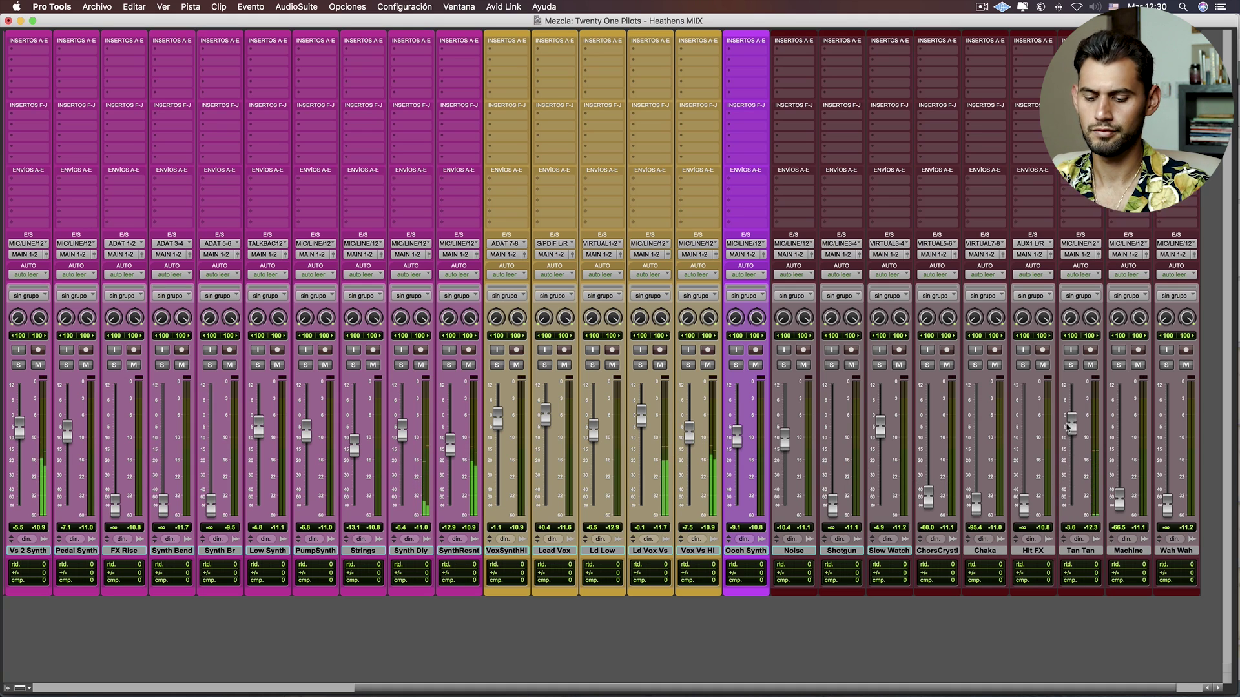
- Replay from 1:52.250 in the Edit window and set the Pump Synth volume to -4.7 dB
key(super+equal)
scroll(1053, 424, down, 10)
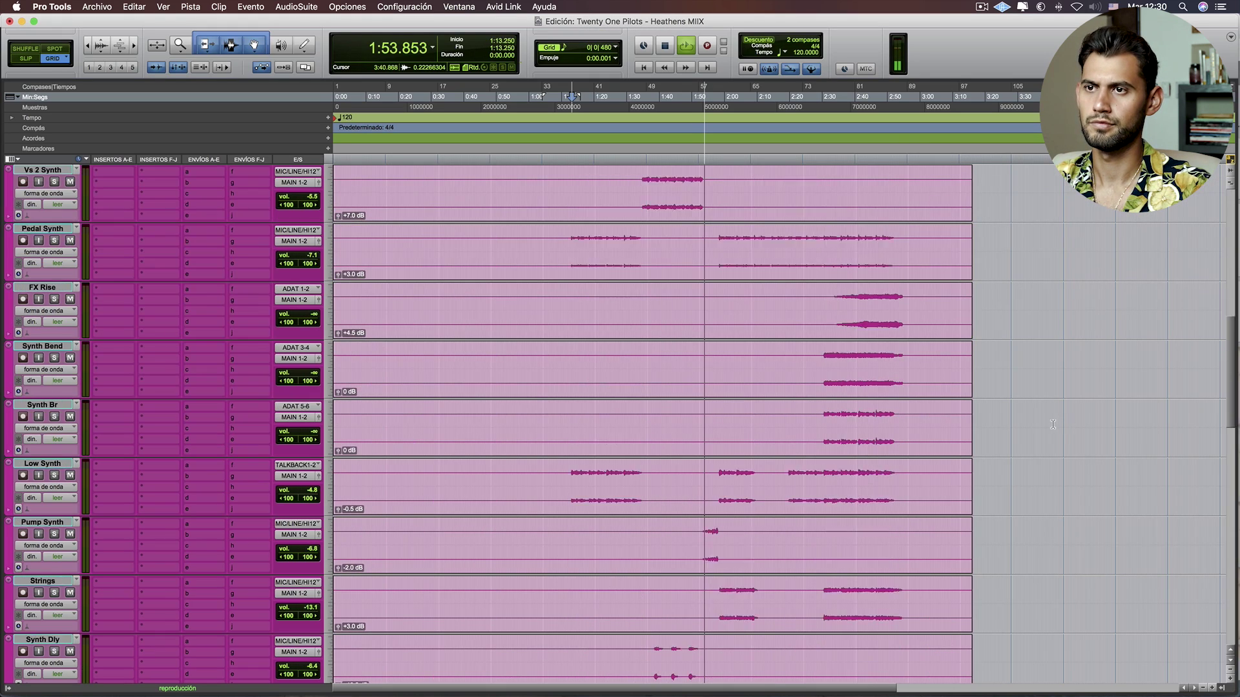
scroll(1052, 424, down, 6)
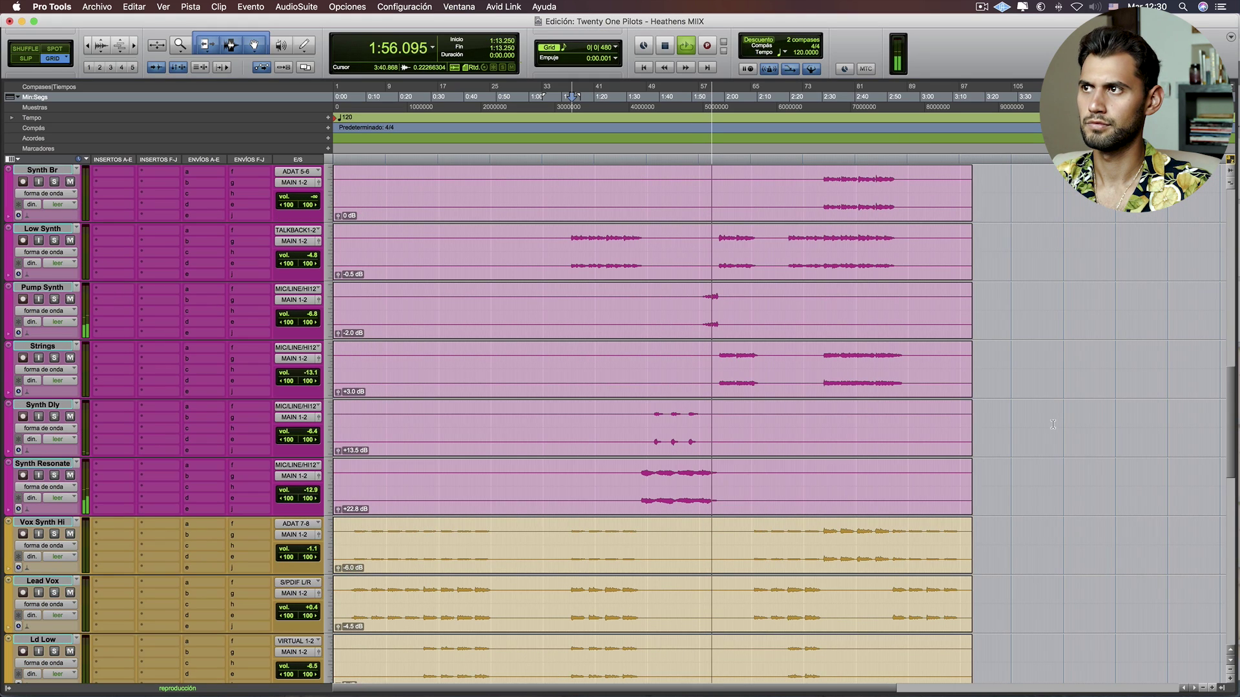
key(space)
click(699, 299)
key(space)
drag(312, 319, 315, 316)
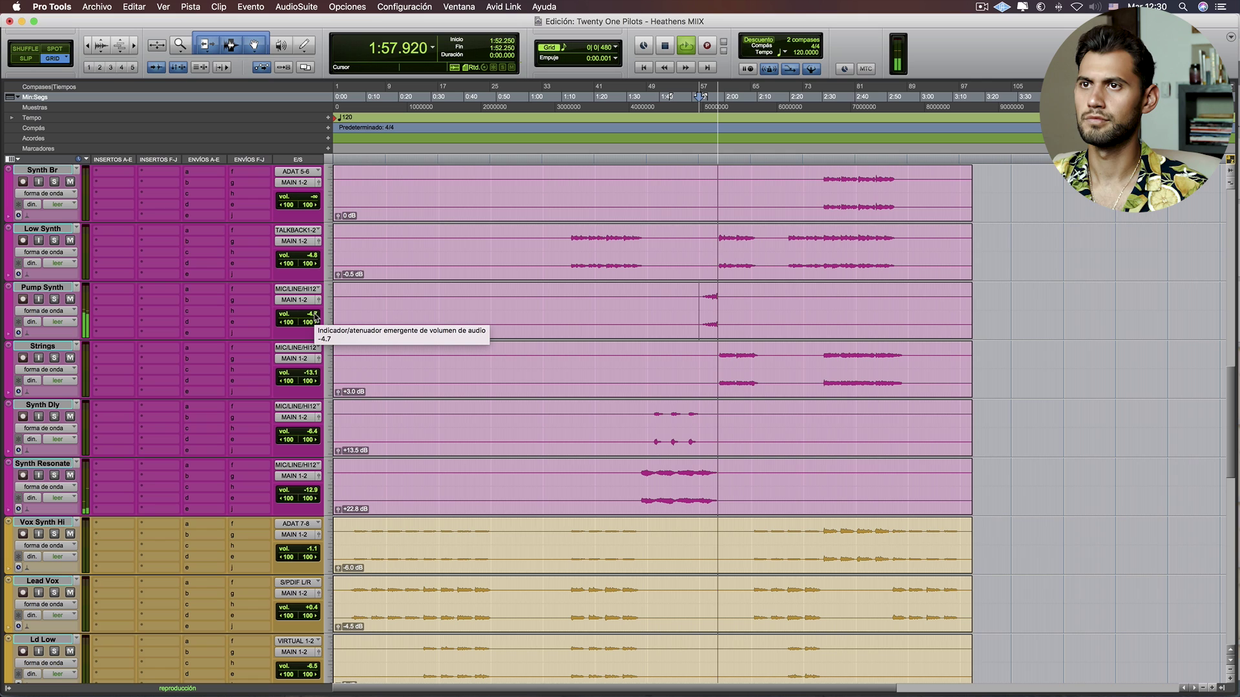
- Replay from 1:57.250 and set the Hit FX track's volume to -7.3 dB
scroll(315, 316, down, 10)
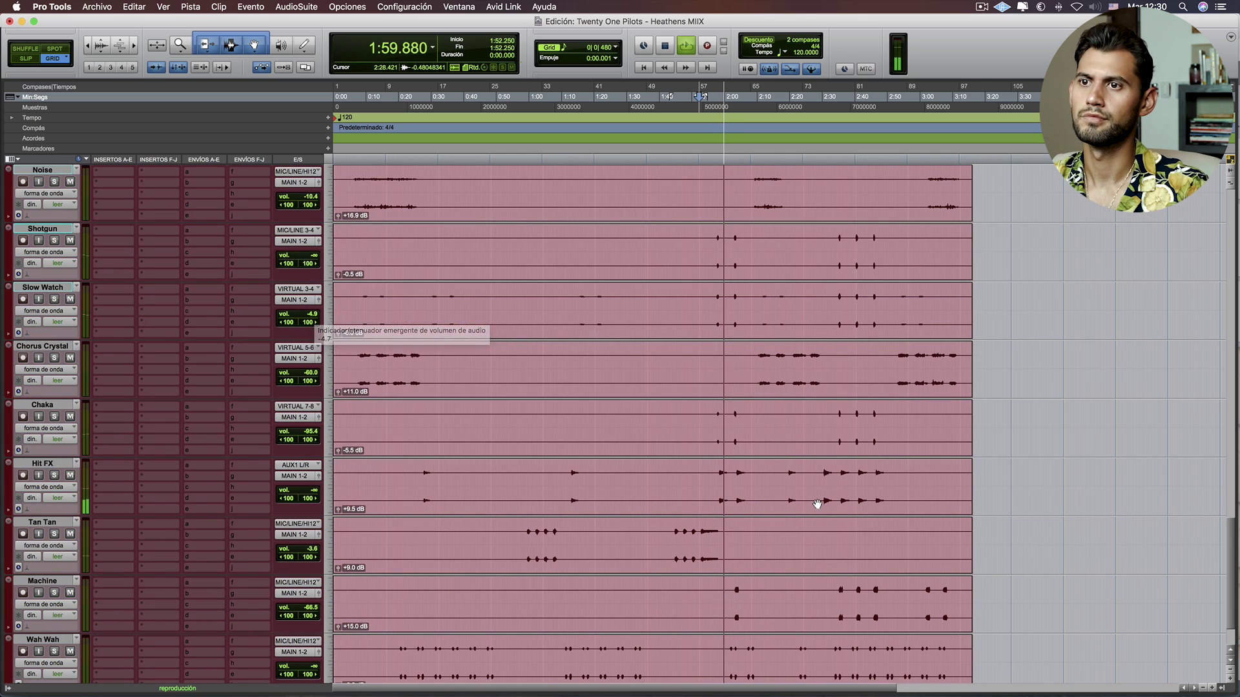
key(space)
click(715, 482)
key(space)
drag(311, 491, 317, 463)
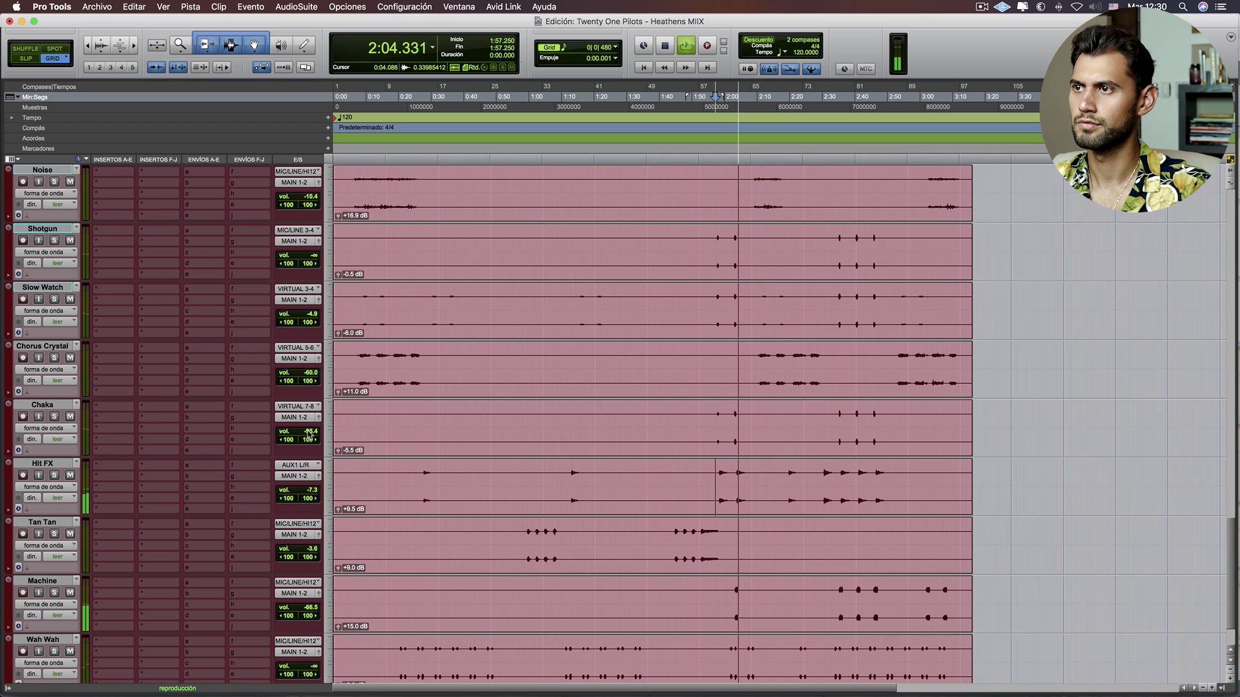
- Replay from 1:57.500 and set the Chaka track's volume to -5.3 dB
drag(308, 436, 309, 433)
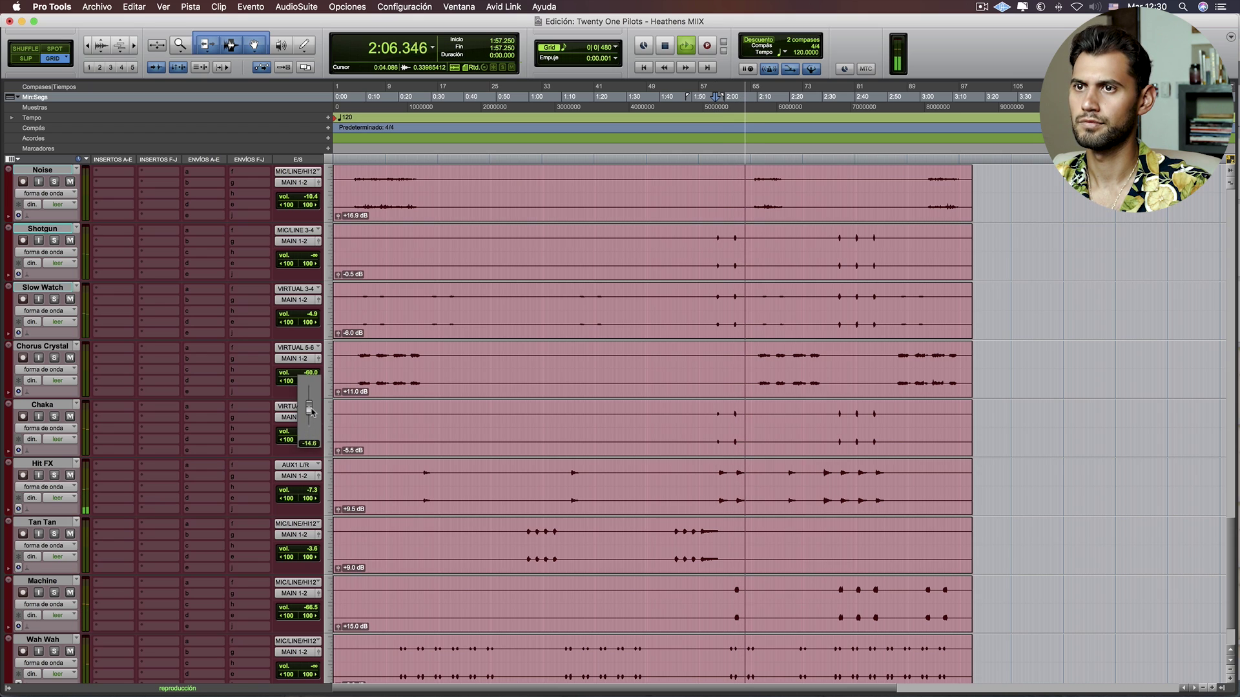
click(715, 420)
drag(307, 431, 310, 426)
key(space)
key(space)
drag(310, 429, 313, 432)
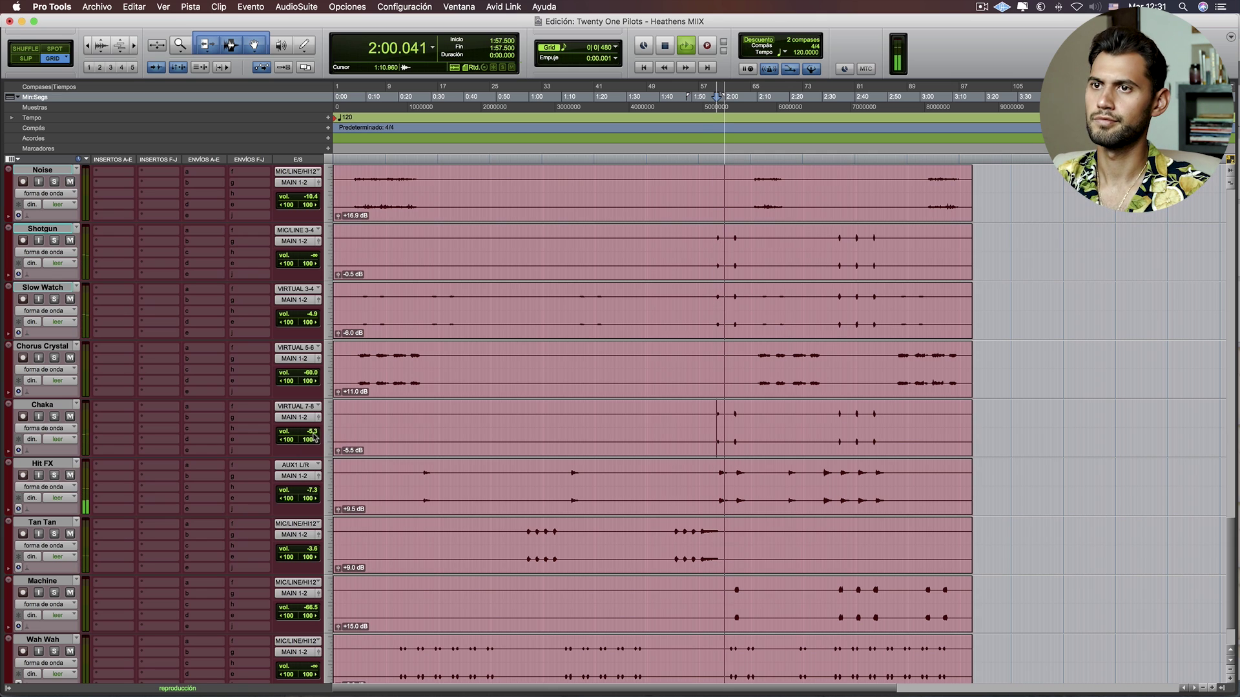
- Set the Machine volume to -6.6 dB, replay from 1:59.750, and set the Wah Wah volume to -6.5 dB
scroll(314, 439, down, 3)
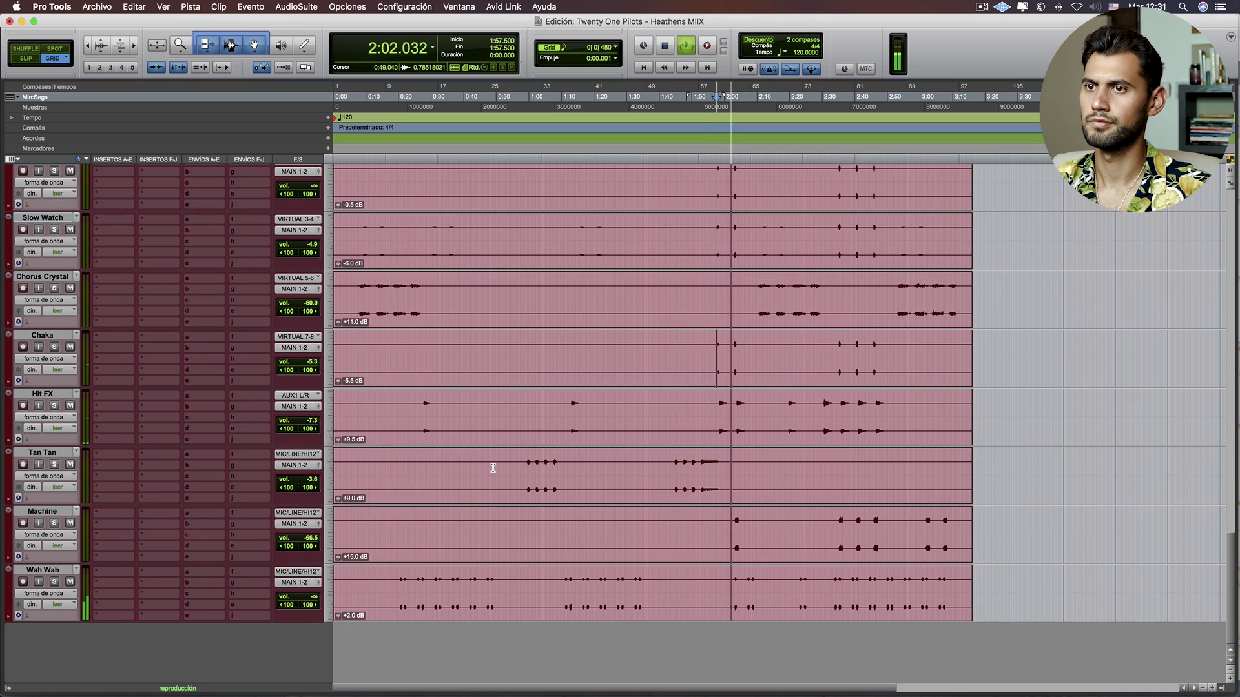
drag(308, 543, 310, 512)
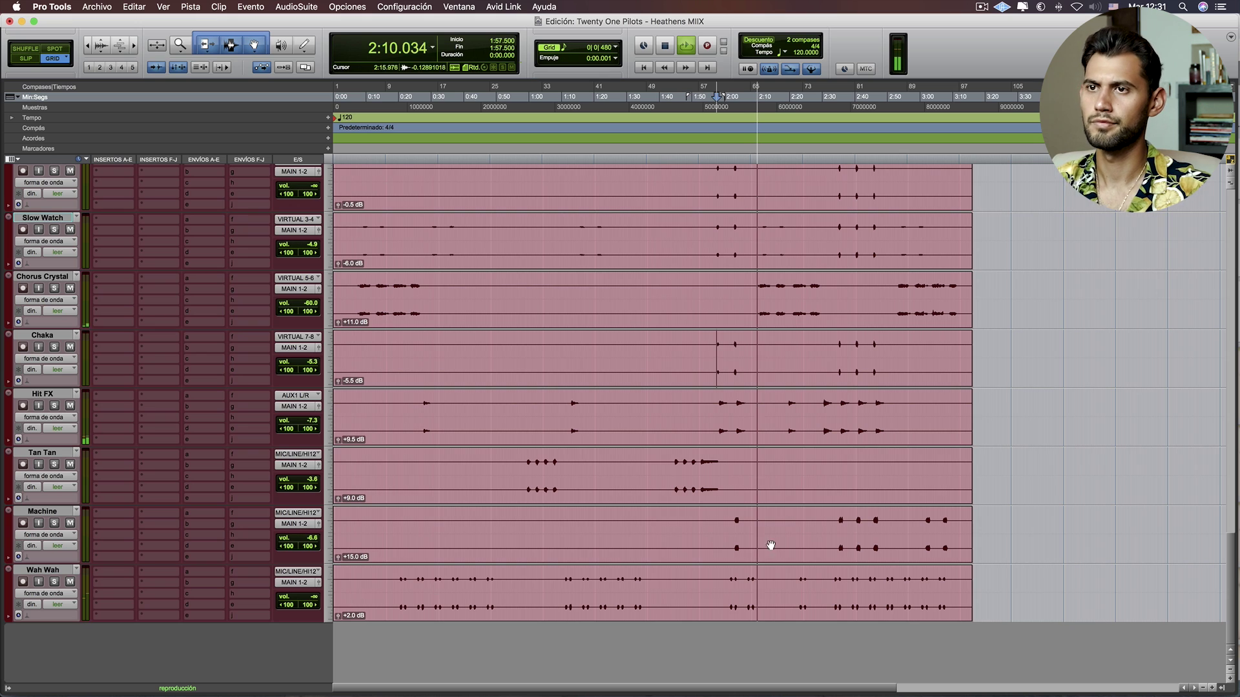
key(space)
click(724, 587)
key(space)
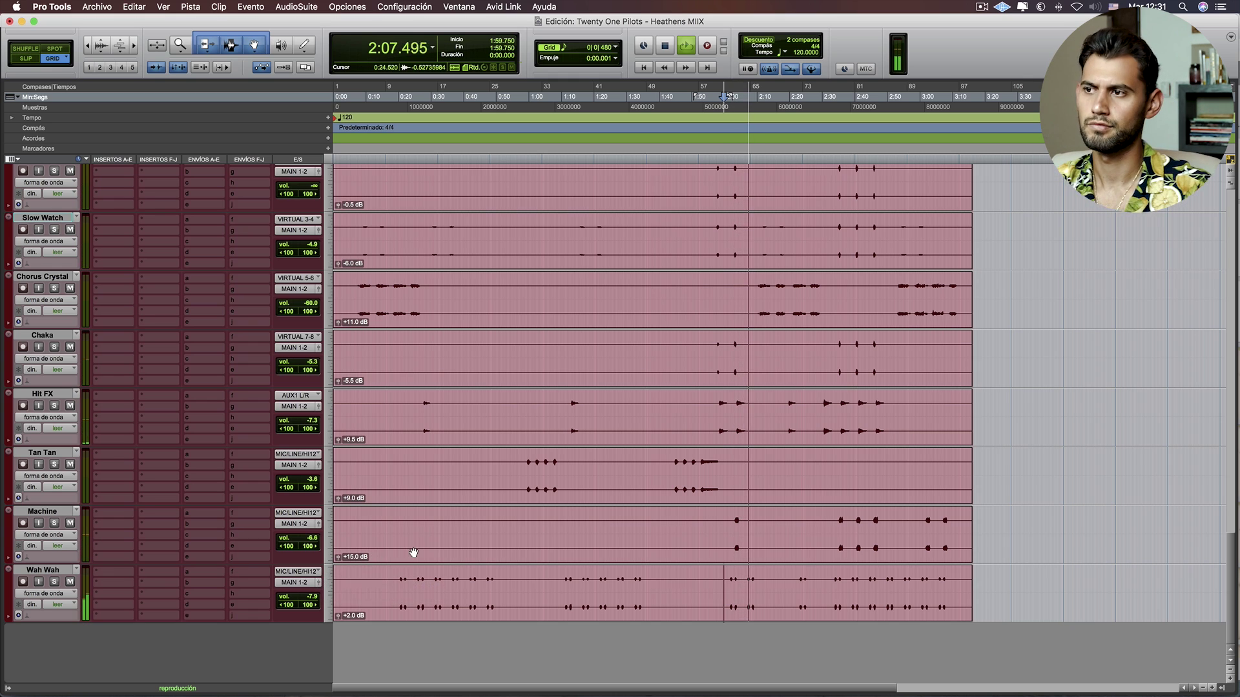
drag(312, 602, 311, 599)
- Set the Chorus Crystal volume to -14.1 dB, auditioning the track in solo
scroll(169, 411, up, 5)
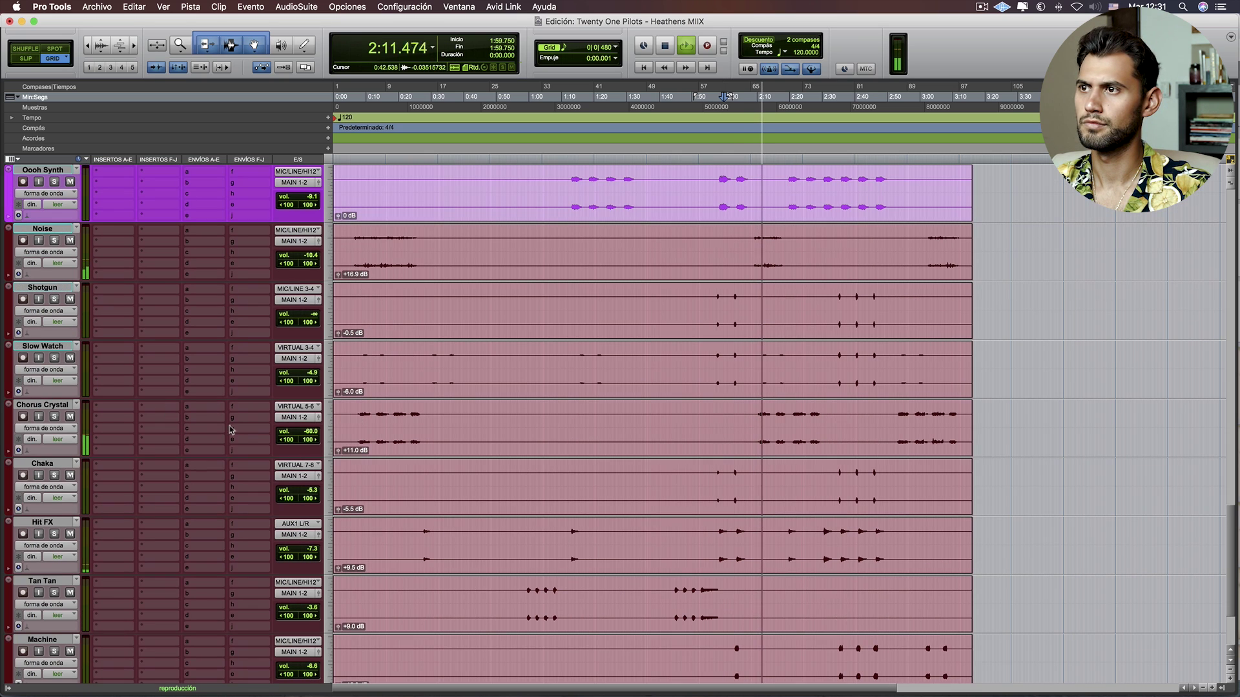
drag(298, 432, 311, 415)
click(54, 405)
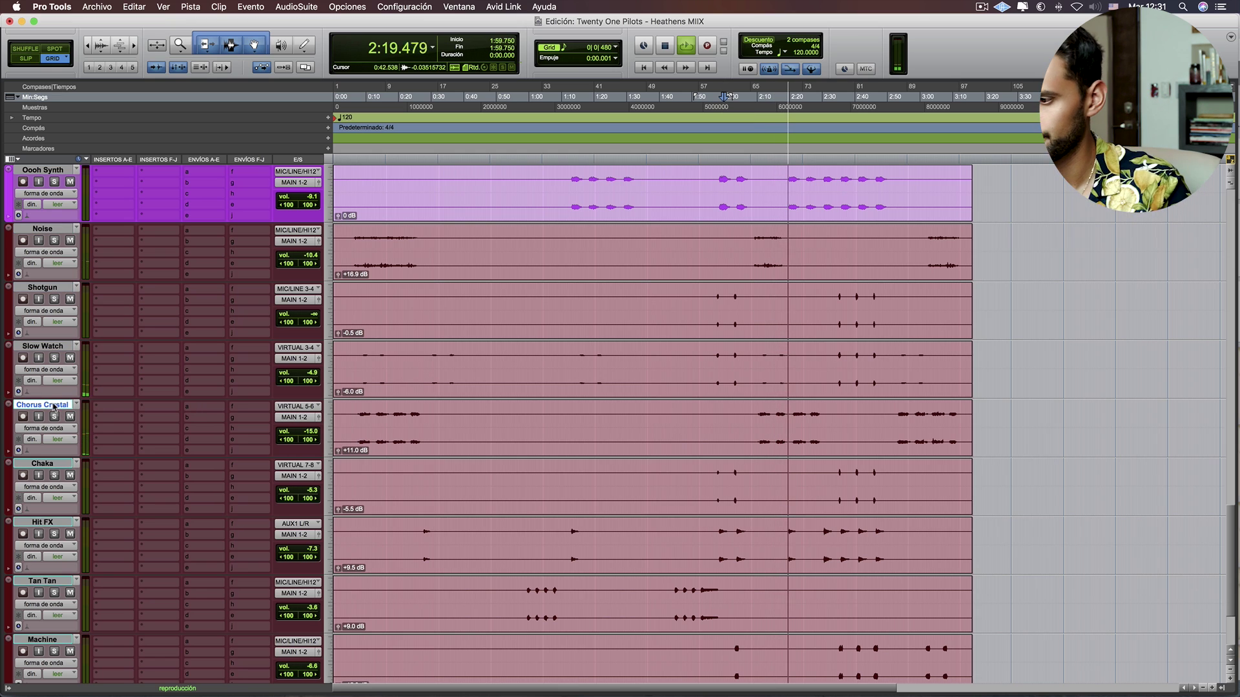
key(shift+s)
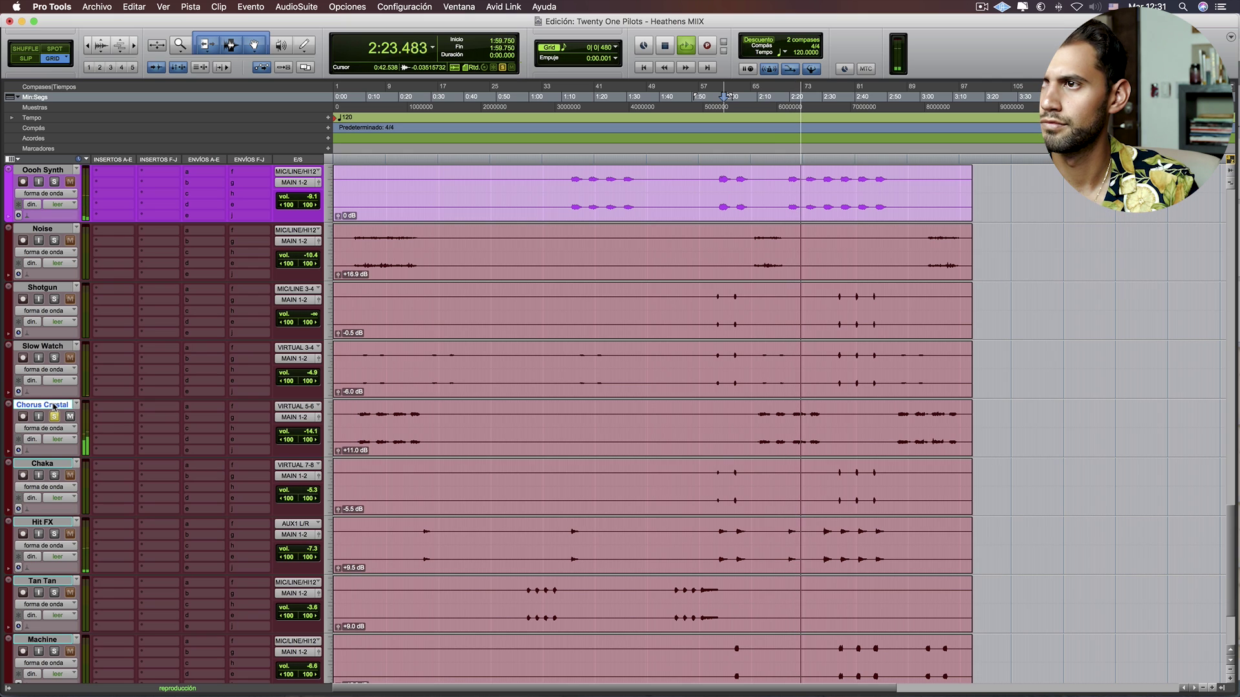
key(shift+s)
- Audition Oooh Synth briefly in solo and set its volume to -6.5 dB
scroll(724, 97, up, 8)
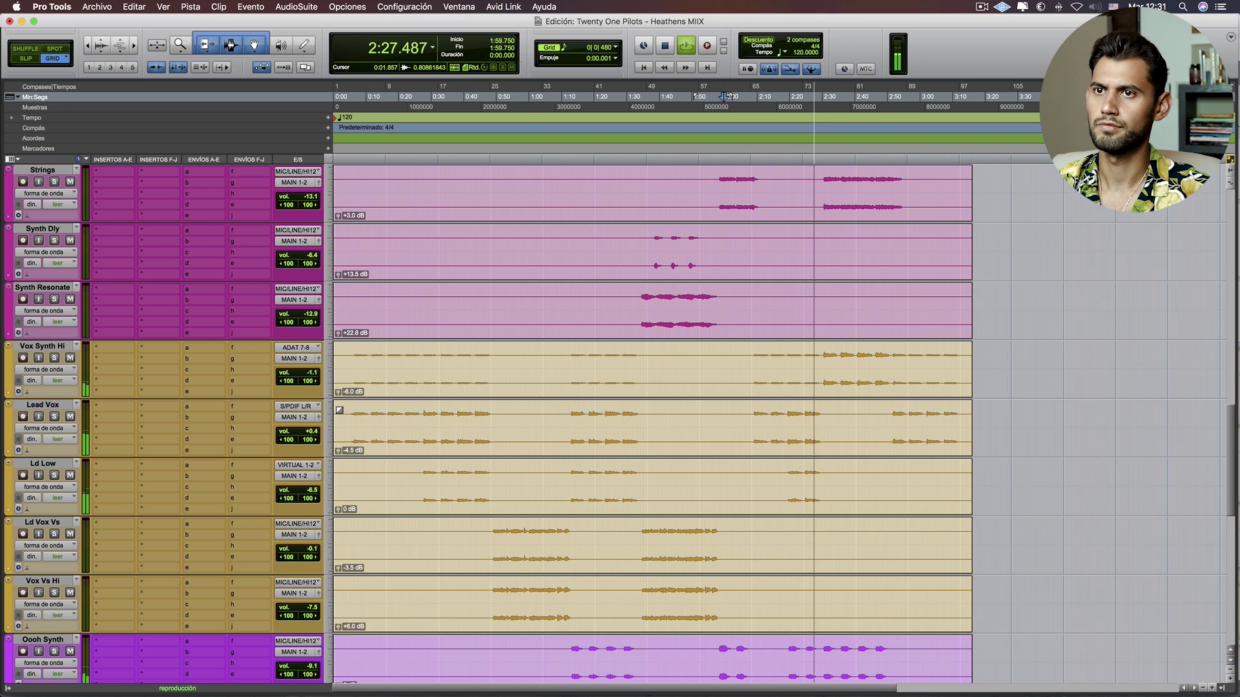
scroll(339, 410, down, 3)
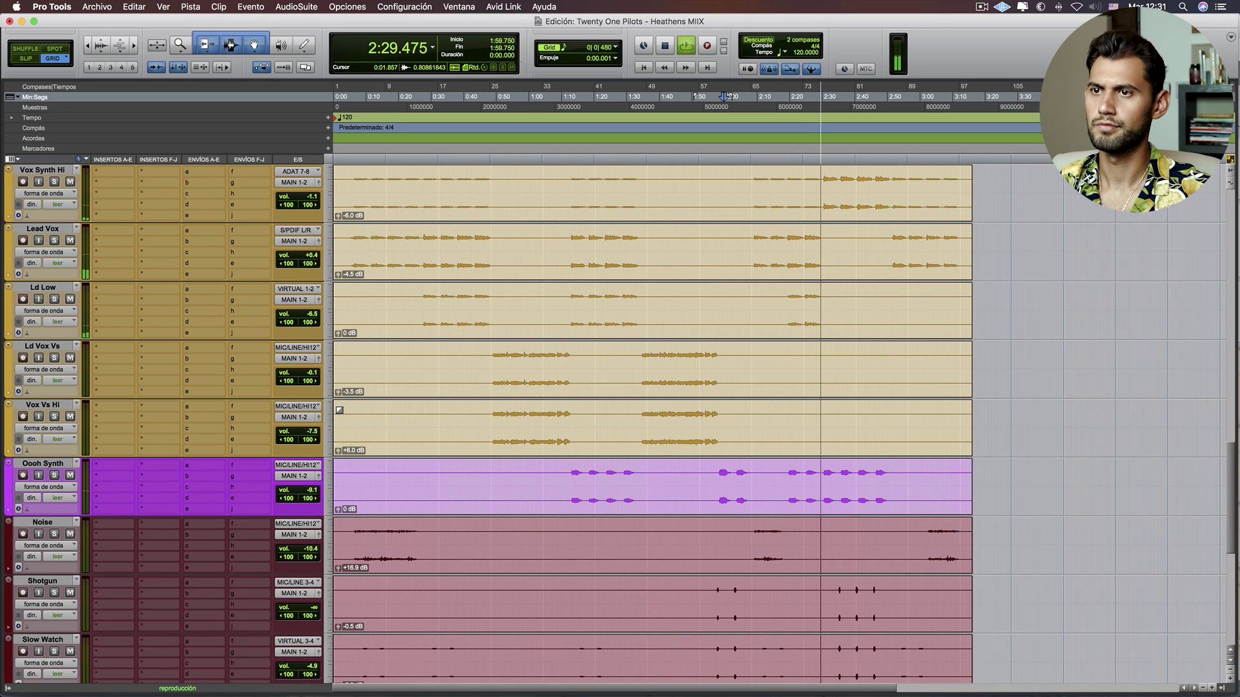
click(54, 476)
click(54, 476)
drag(312, 489, 312, 484)
- Set the Shotgun track's volume to -8.6 dB and stop playback
scroll(703, 526, down, 3)
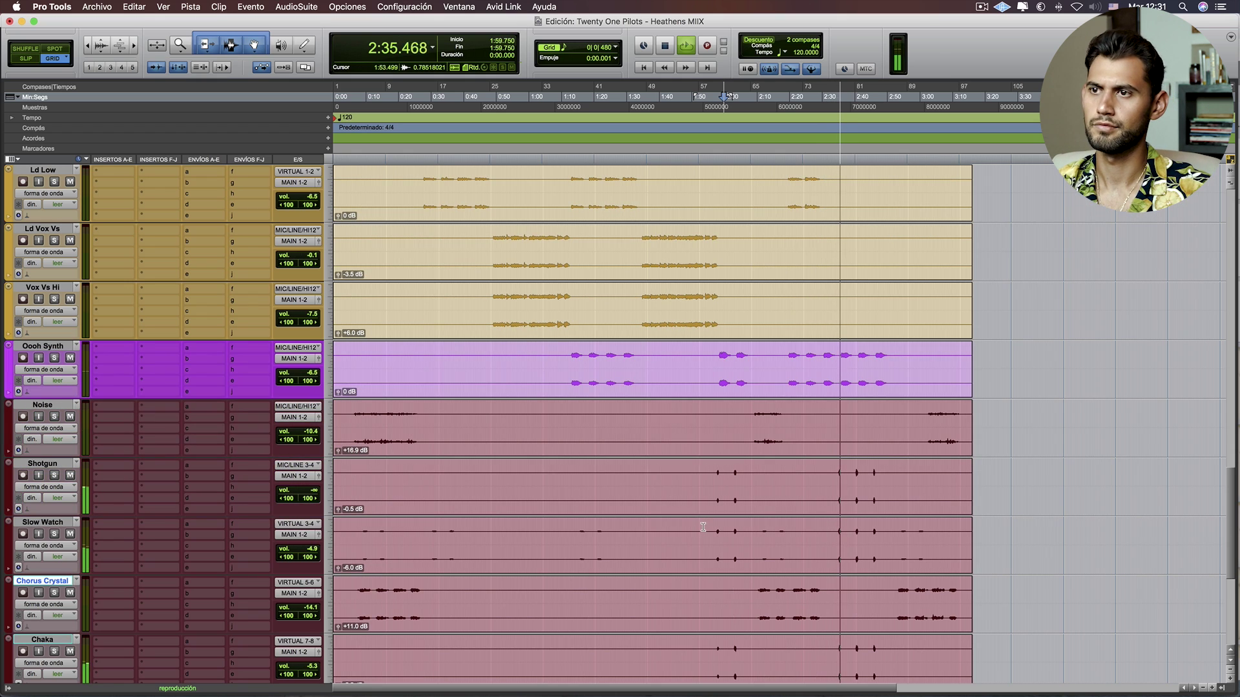
drag(312, 497, 317, 463)
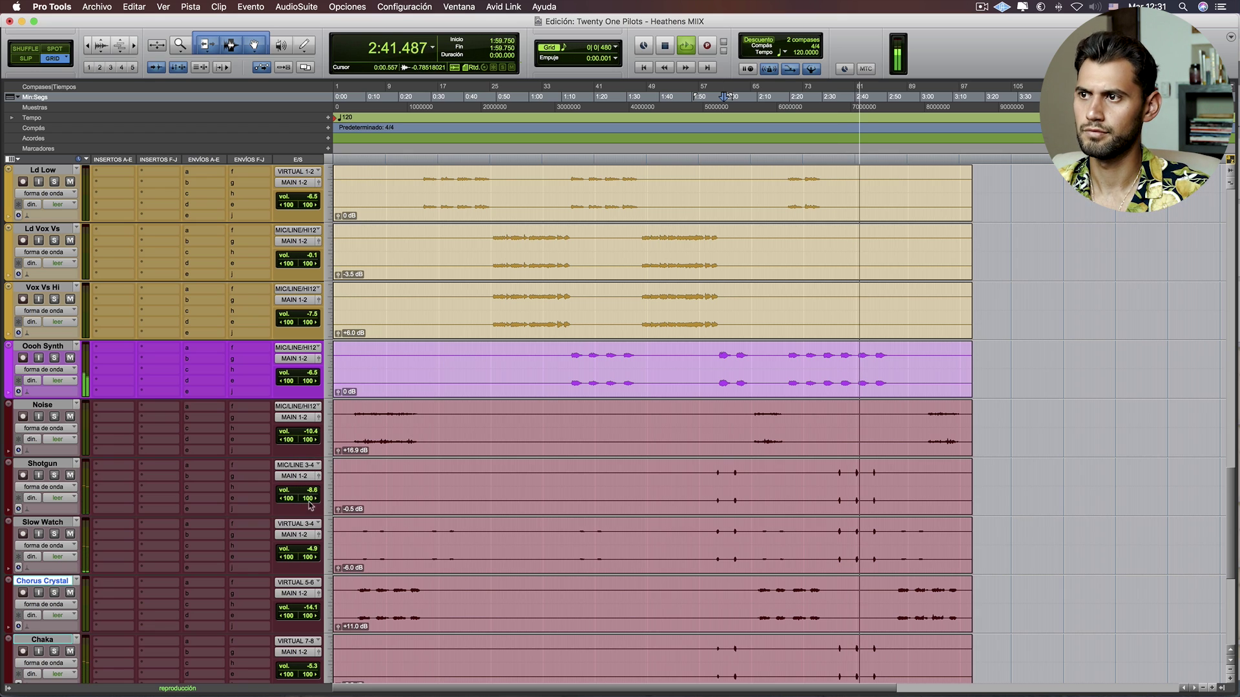
scroll(866, 476, down, 1)
key(space)
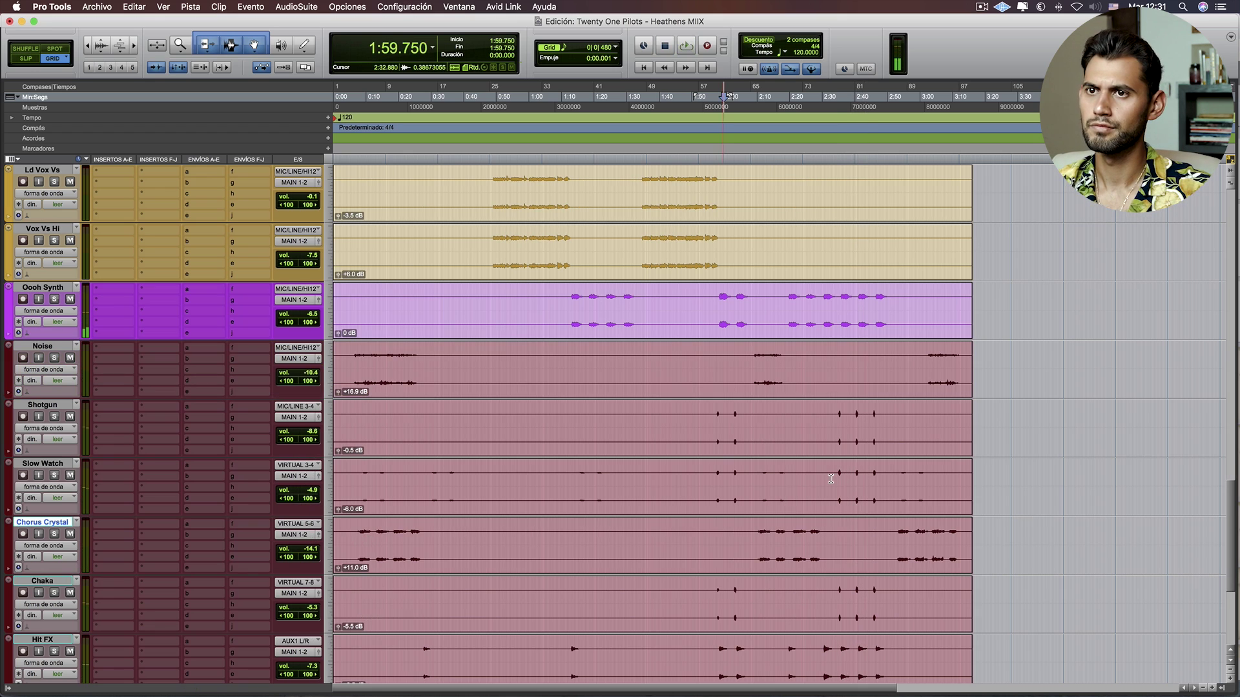
- Play from 2:34.250 and audition the Slow Watch track in solo
click(835, 476)
key(space)
click(55, 475)
key(space)
key(space)
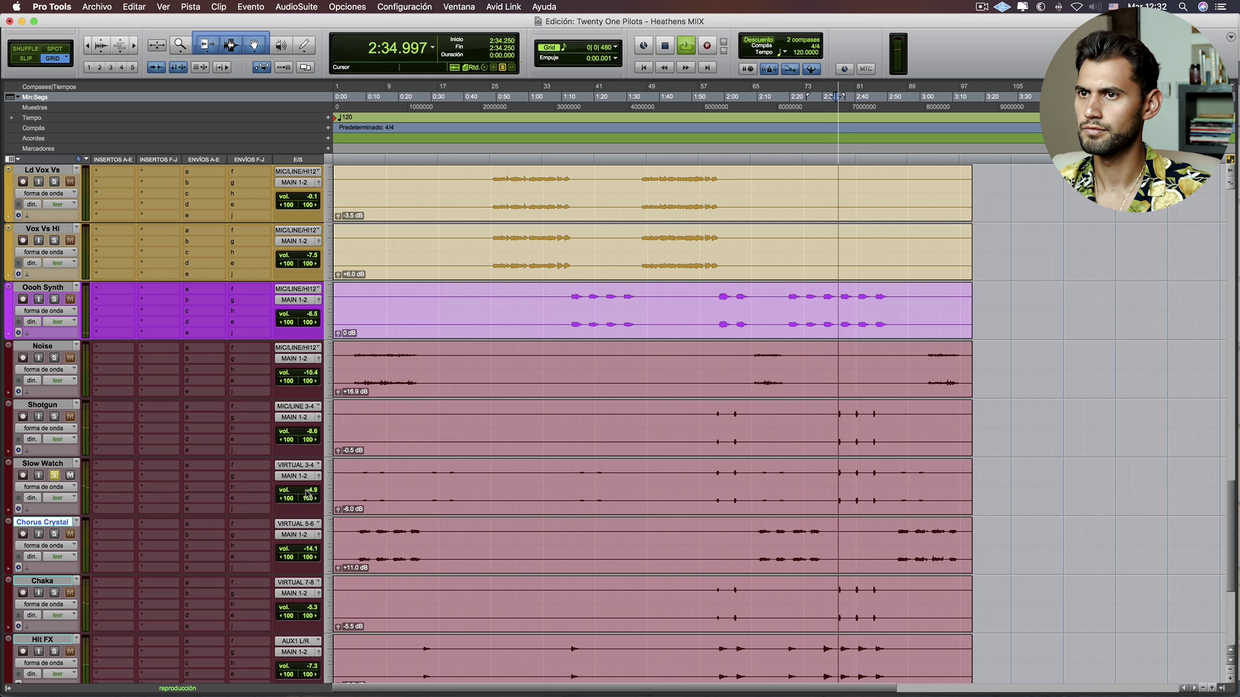
key(space)
click(55, 476)
- Replay the full mix from 2:34.250 and set the Chaka volume to -6.6 dB
key(space)
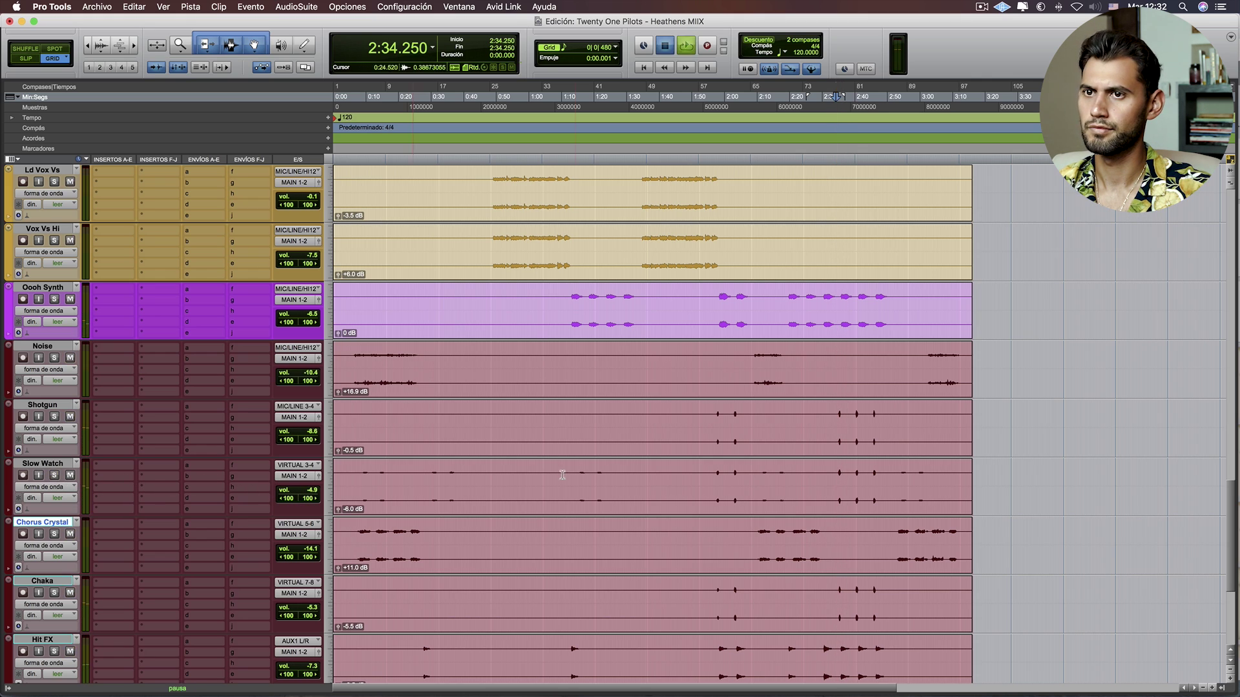
scroll(319, 381, down, 4)
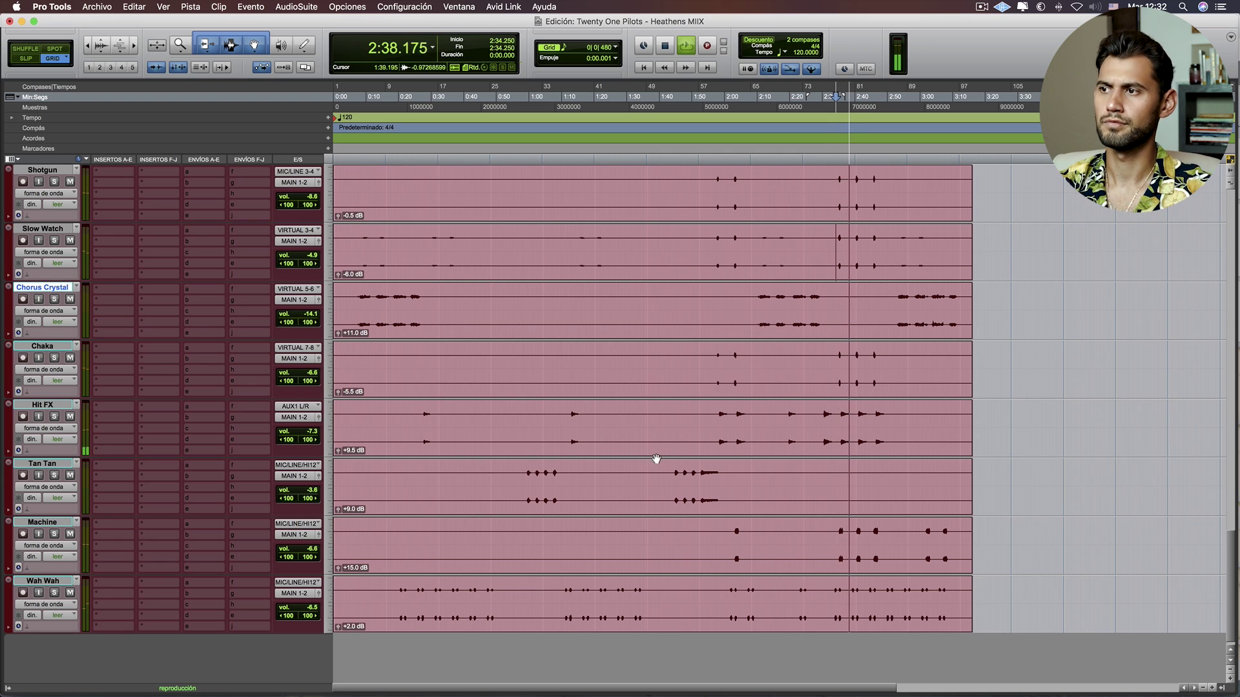
scroll(647, 460, up, 8)
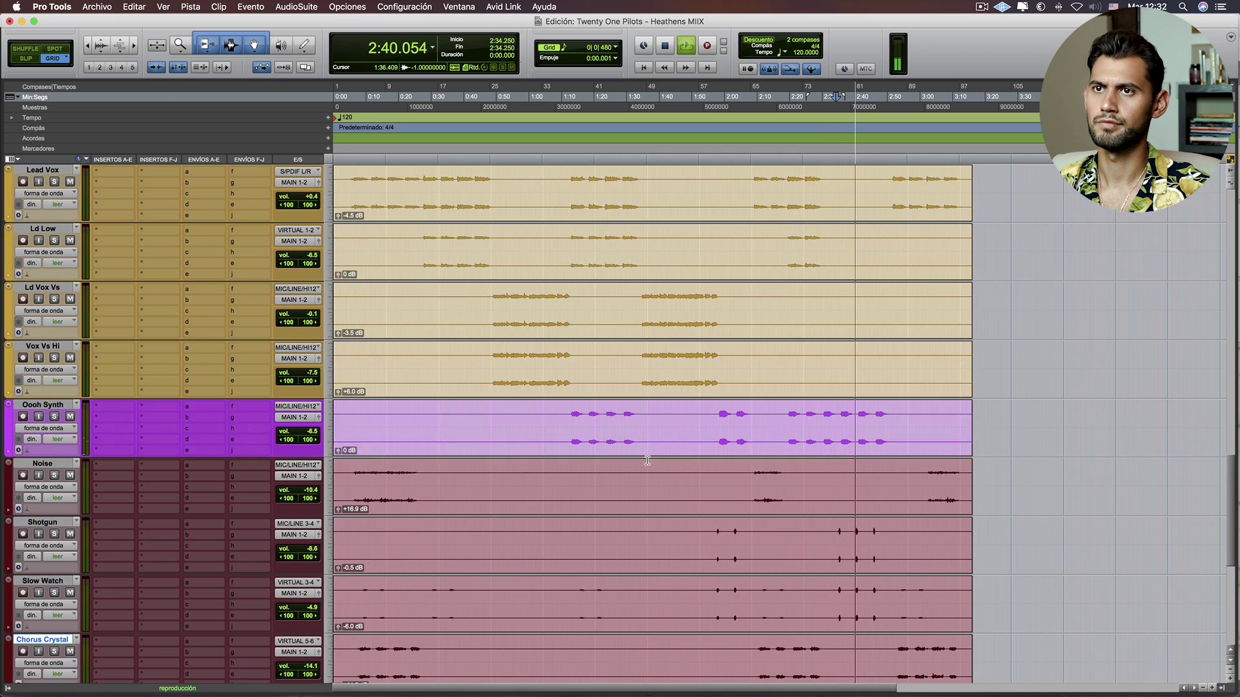
- Switch to the Mix window and set the SynthLdDst volume to -7.8 dB, auditioning the channel in solo
key(super+equal)
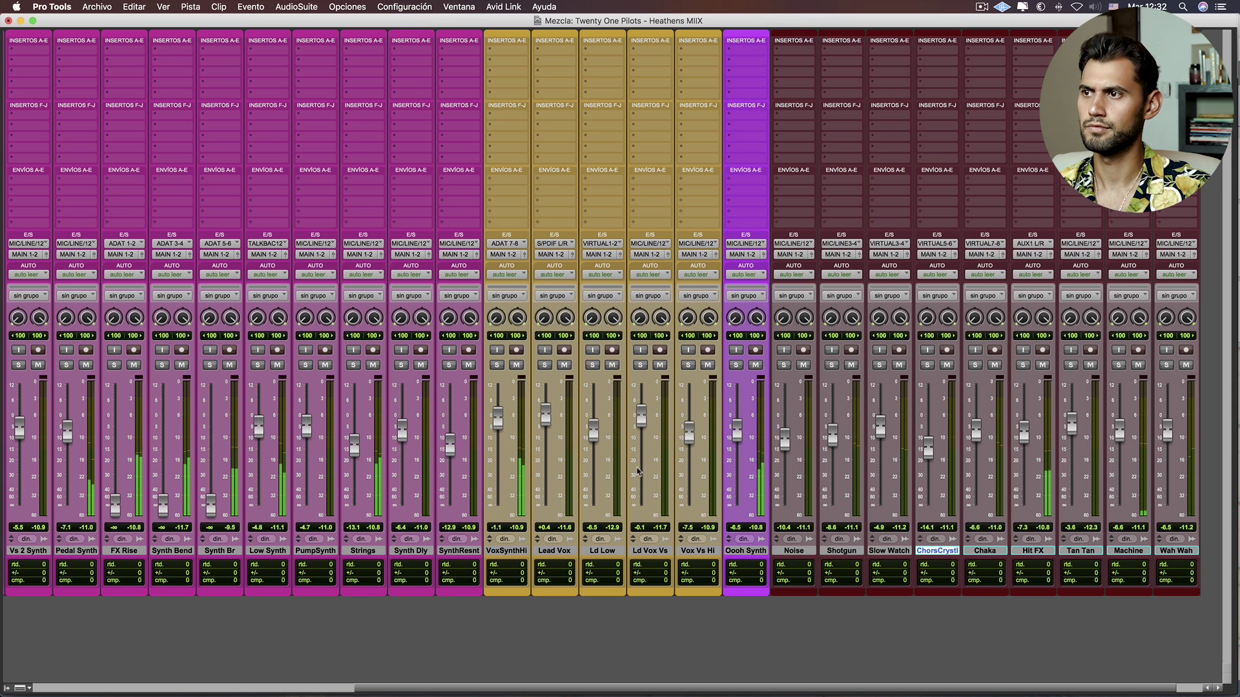
scroll(648, 462, left, 10)
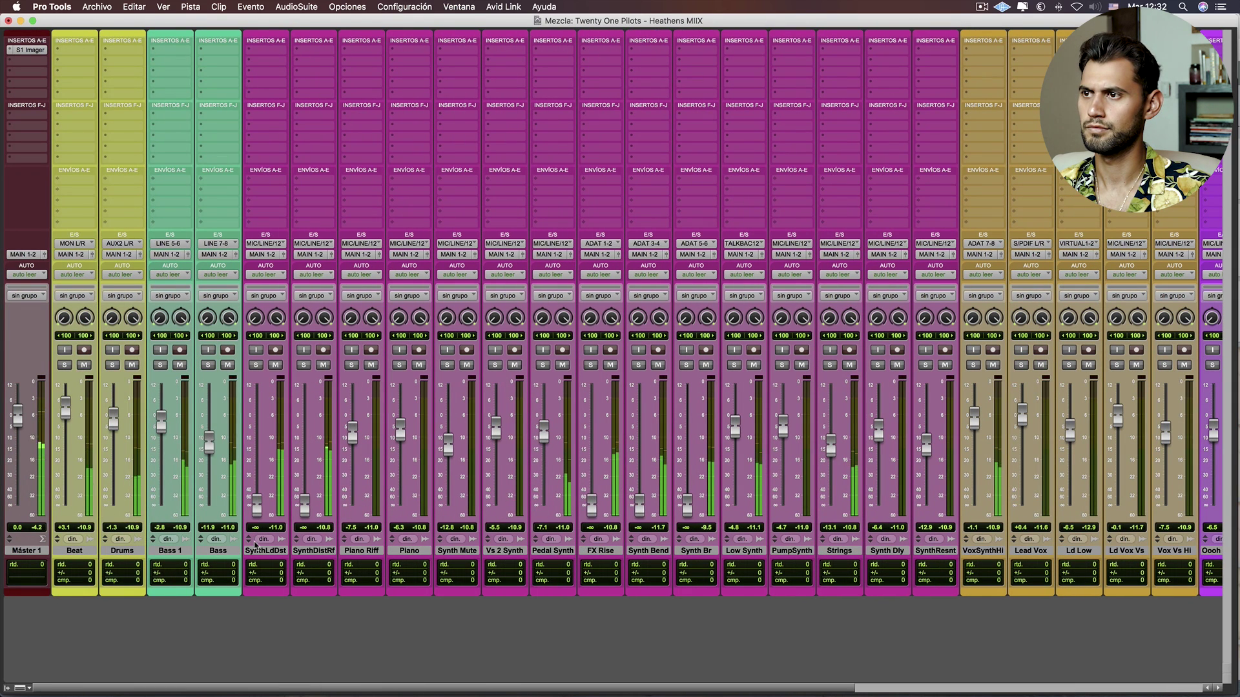
click(258, 549)
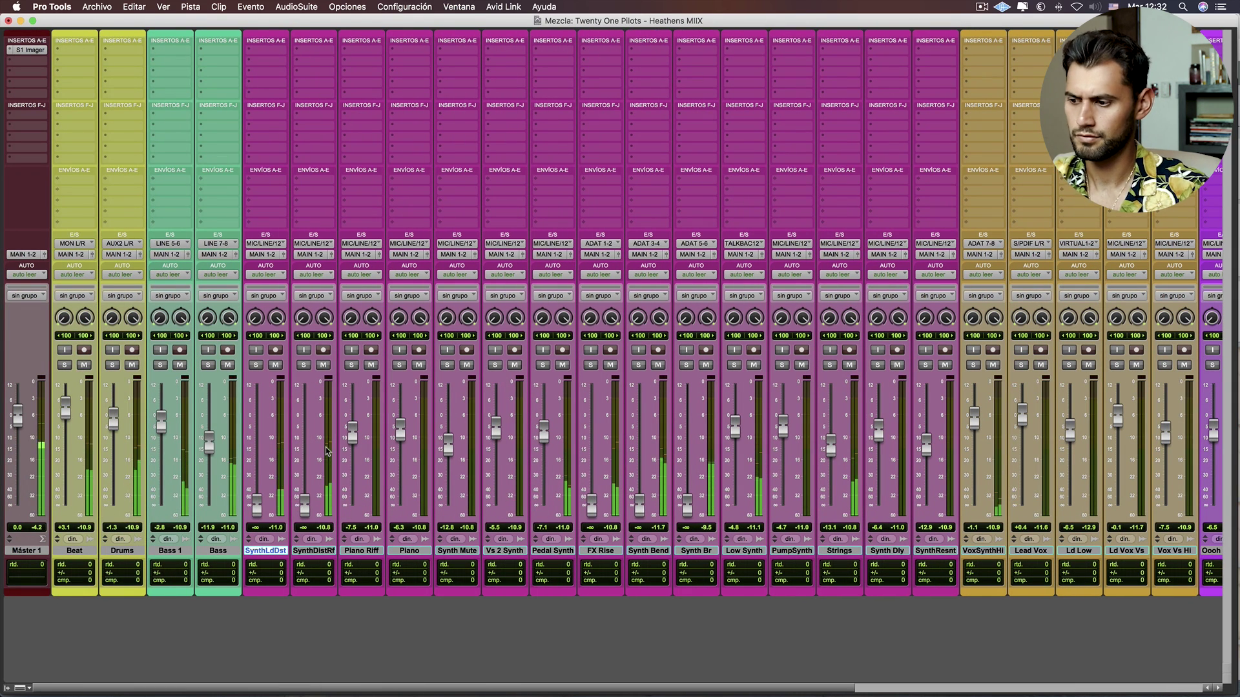
key(shift+s)
key(shift+s)
- Set the volumes of SynthDistRf to -6.7 dB, FX Rise to -11.7 dB, Synth Bend to -9.6 dB, Synth Br to -7.3 dB and VoxSynthHi to -0.1 dB
key(shift+s)
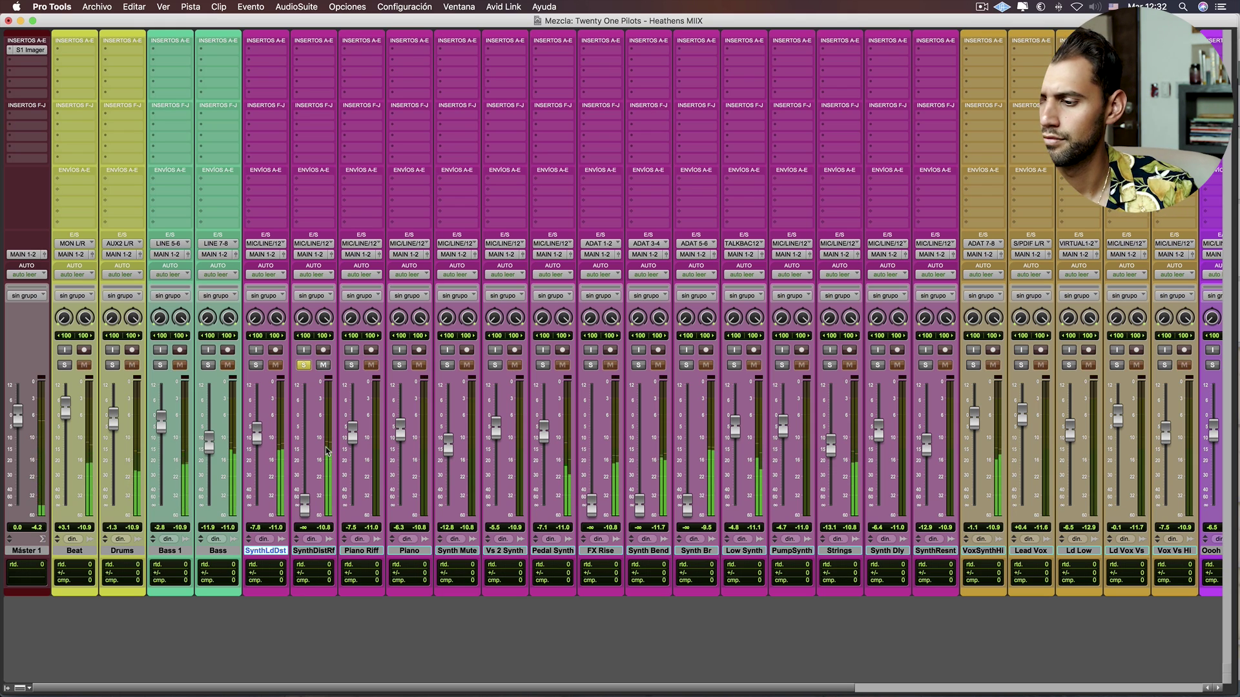
key(shift+s)
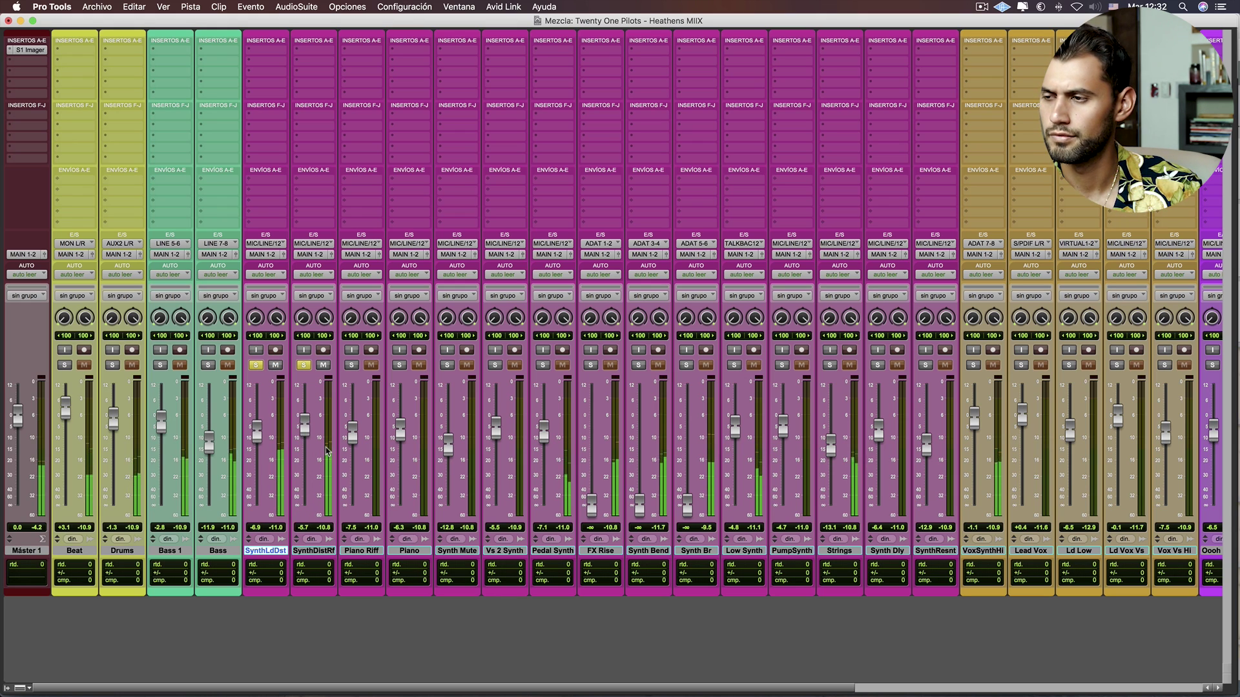
key(shift+s)
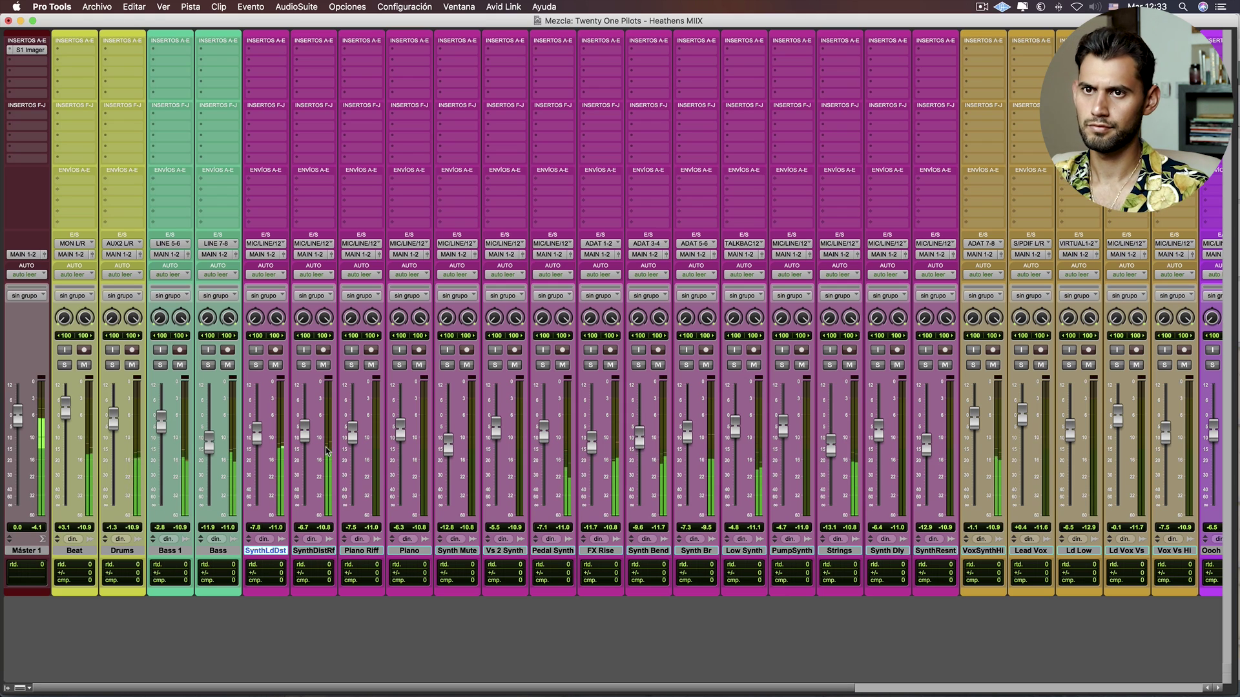
drag(976, 423, 976, 426)
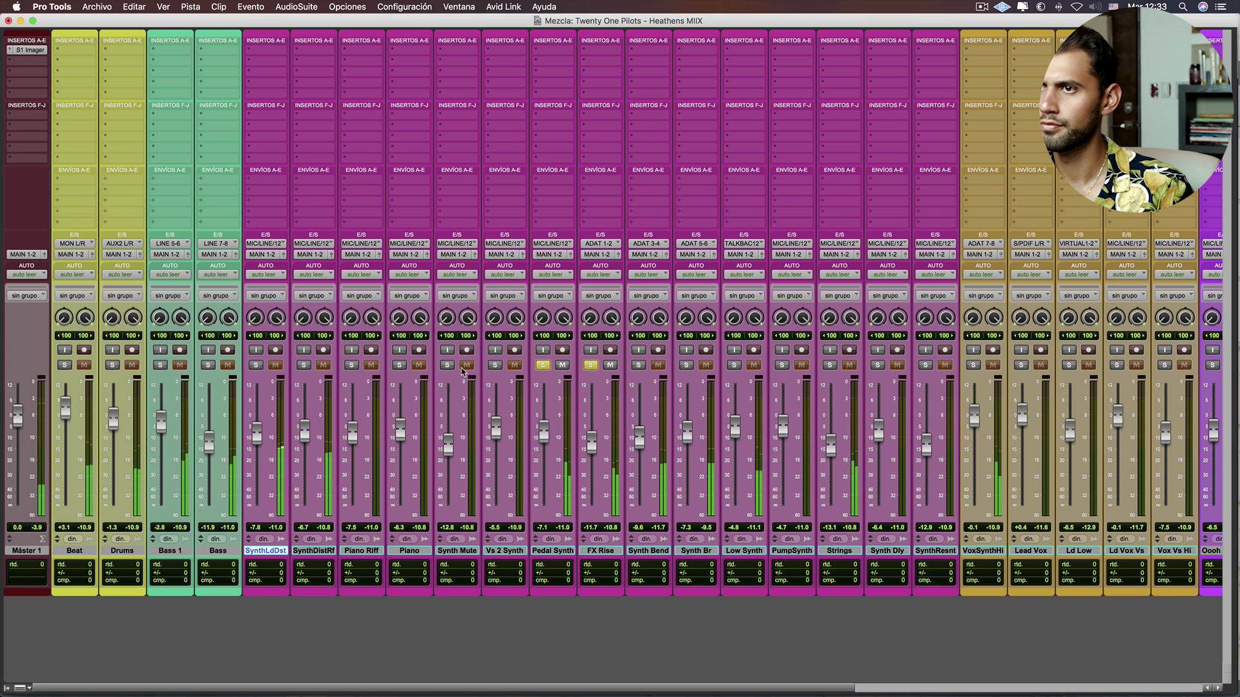
- Solo the channels from Pedal Synth through Low Synth plus Strings, and set the Strings volume to -9.7 dB
click(560, 551)
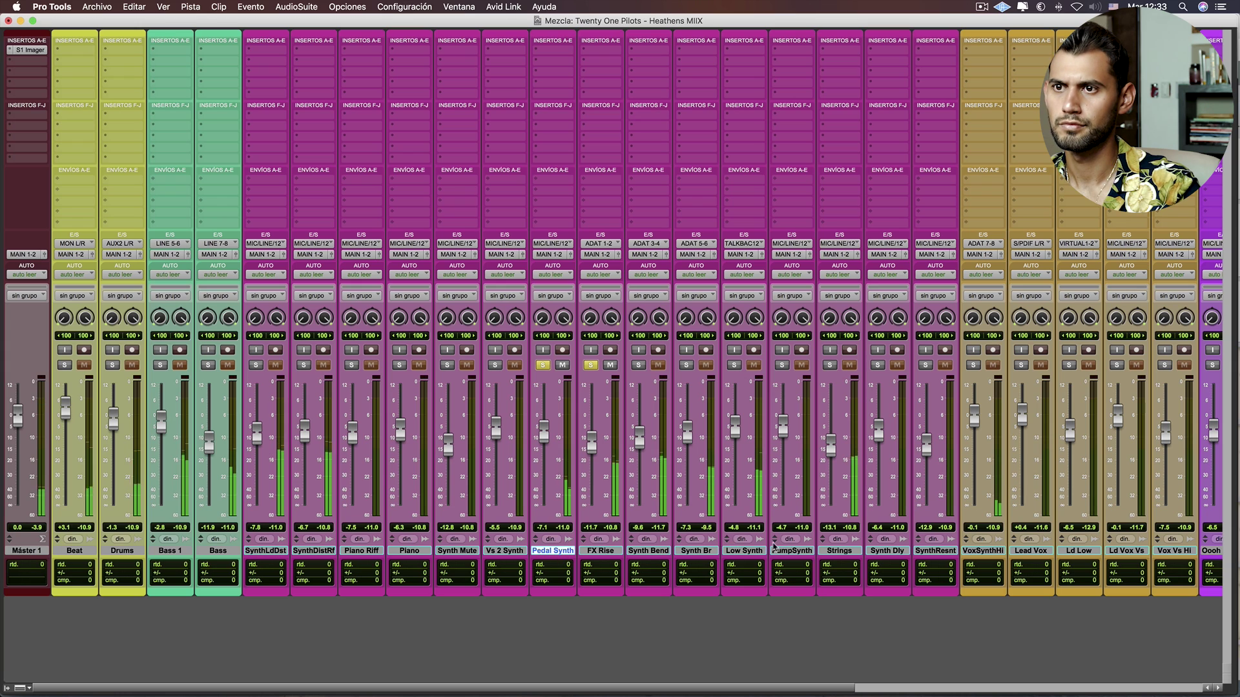
shift+click(749, 551)
click(734, 366)
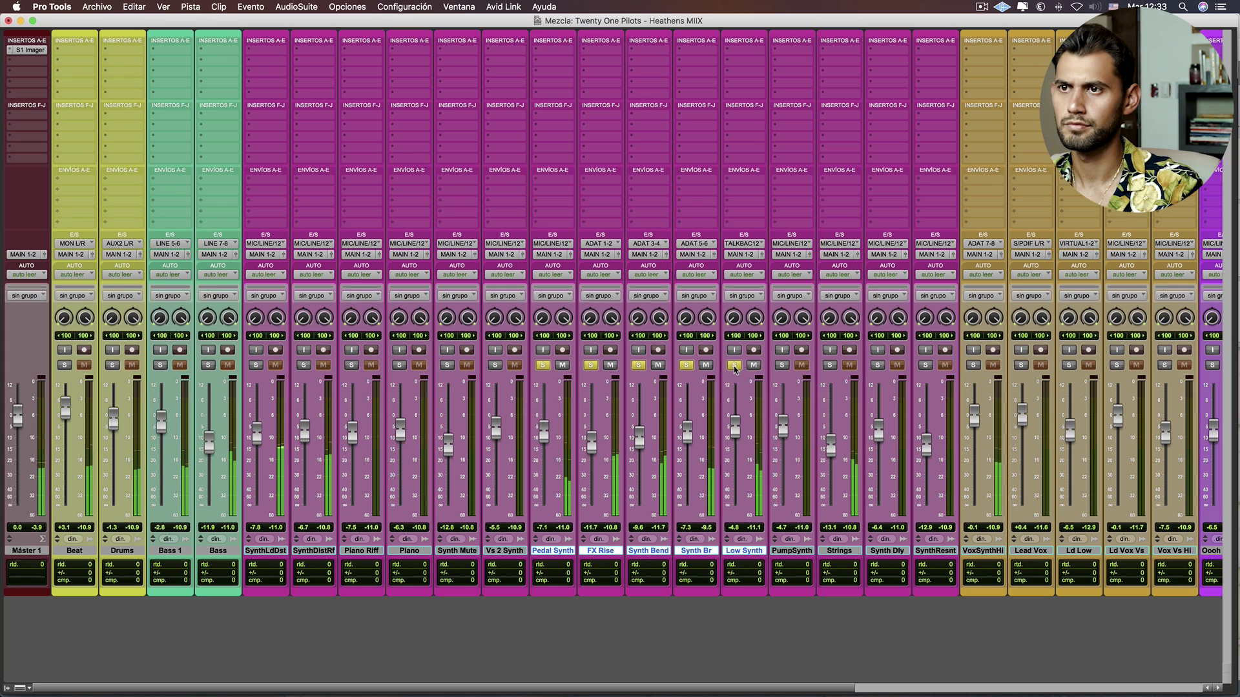
click(830, 365)
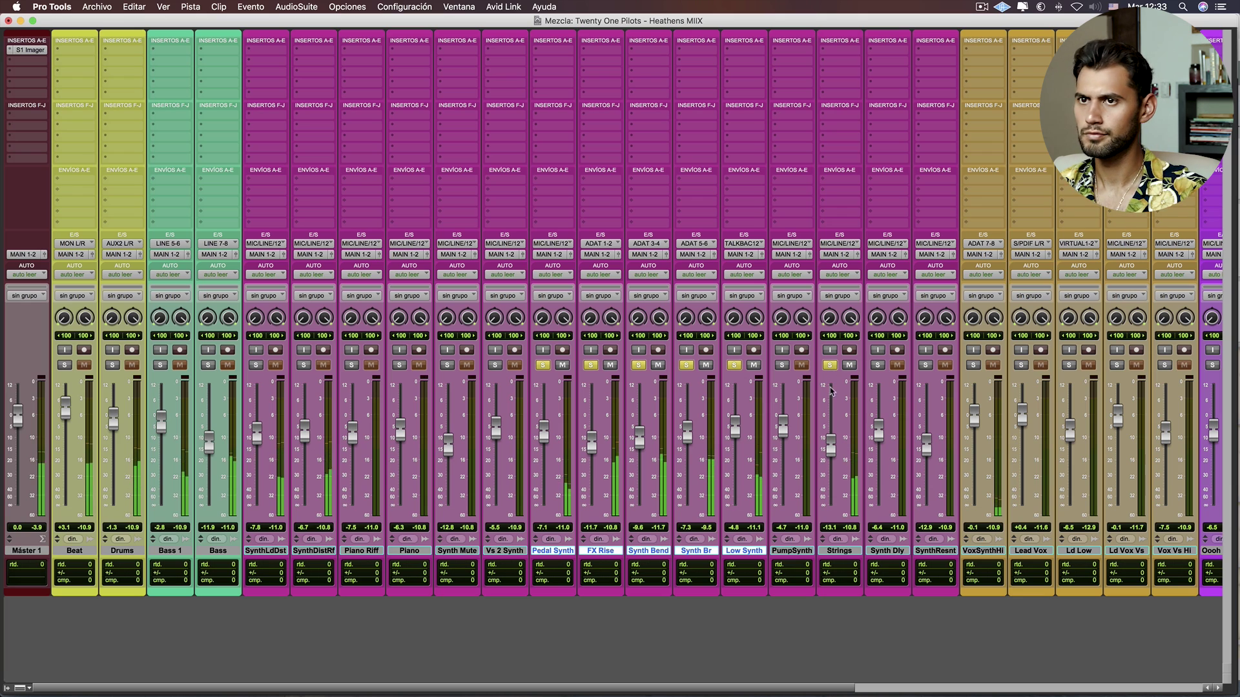
mouse_move(831, 456)
mouse_down()
mouse_move(832, 433)
mouse_move(832, 446)
mouse_up()
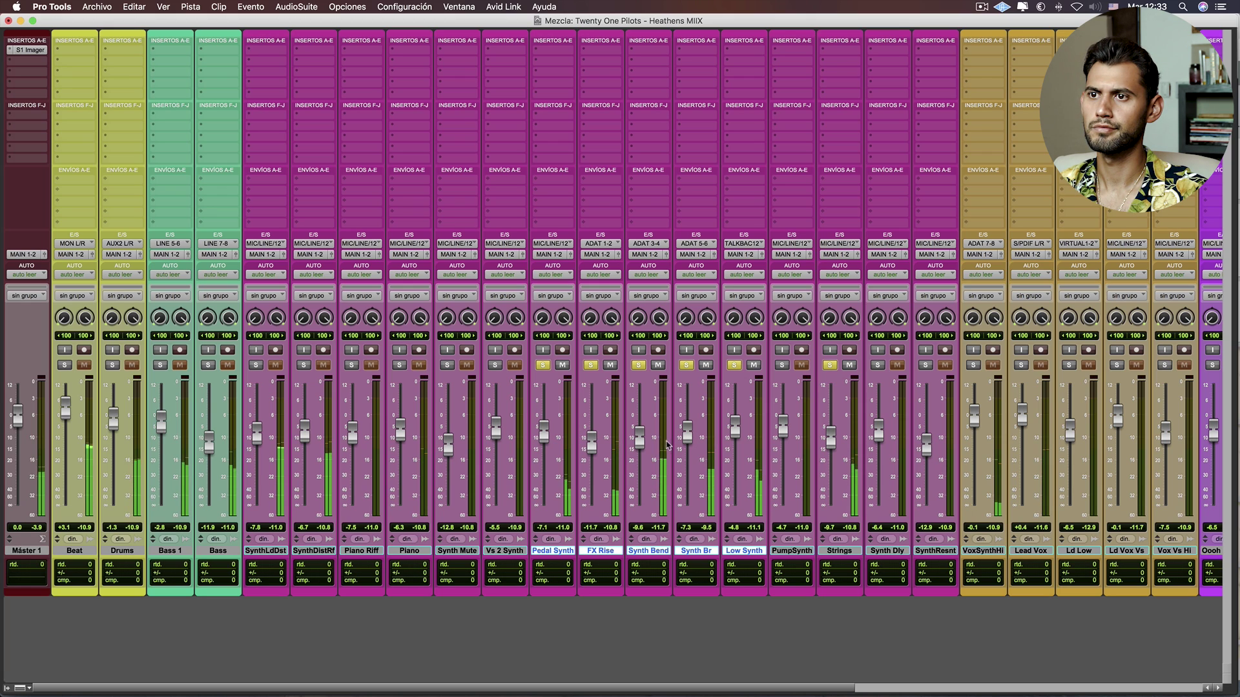
- Set Synth Br to -4.9 dB, Low Synth to -7.0 dB, Synth Bend to -7.5 dB and Pedal Synth to -3.8 dB, and clear all solos
drag(686, 432, 738, 441)
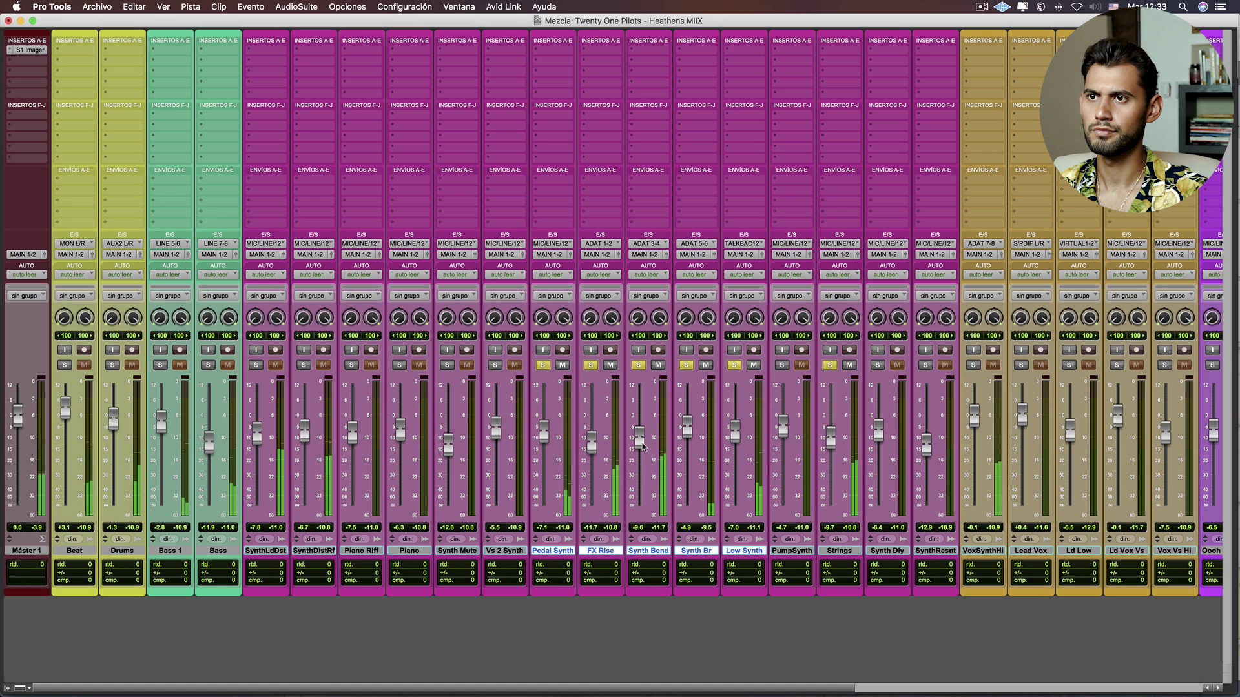
drag(640, 448, 640, 440)
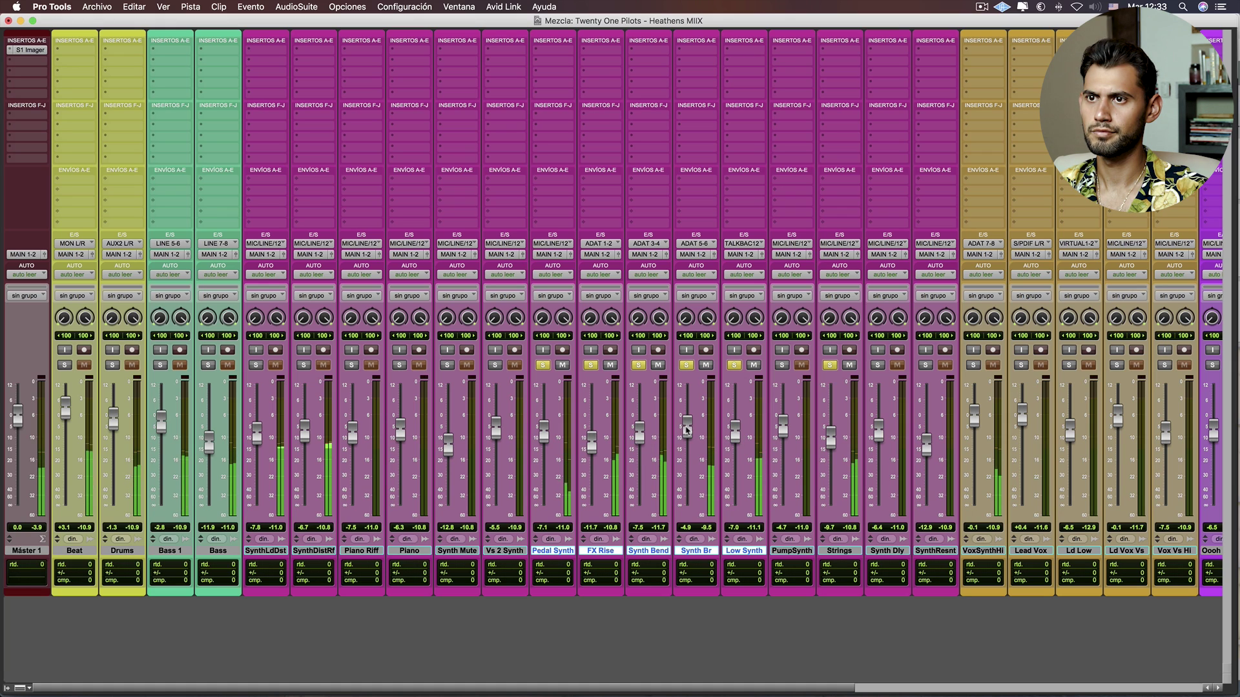
drag(543, 433, 544, 423)
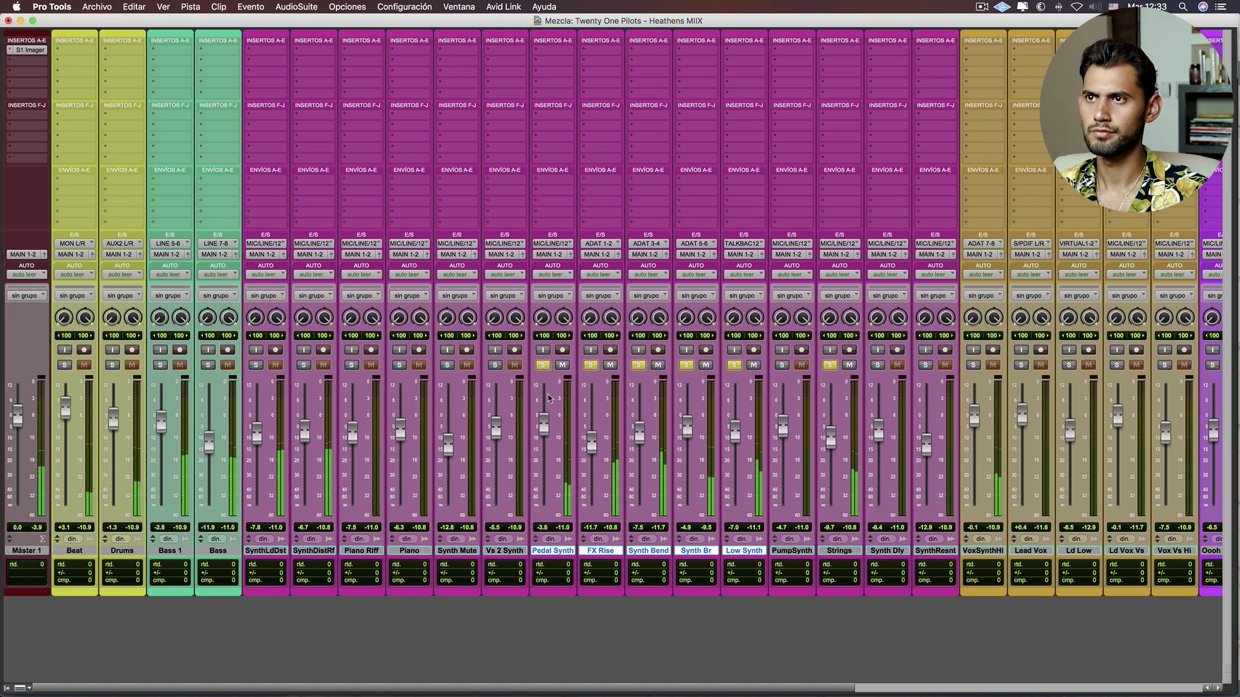
alt+click(543, 366)
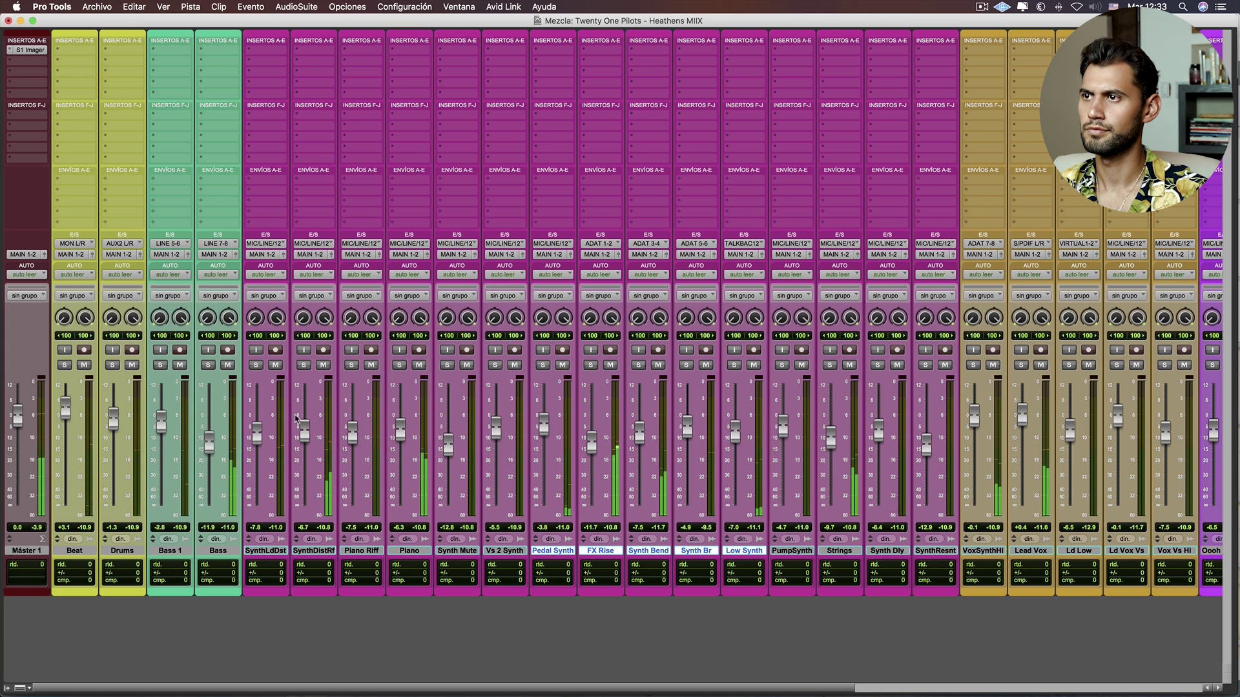
- Audition SynthLdDst in solo, and compare SynthDistRf and Synth Br by soloing them together
click(256, 366)
click(303, 366)
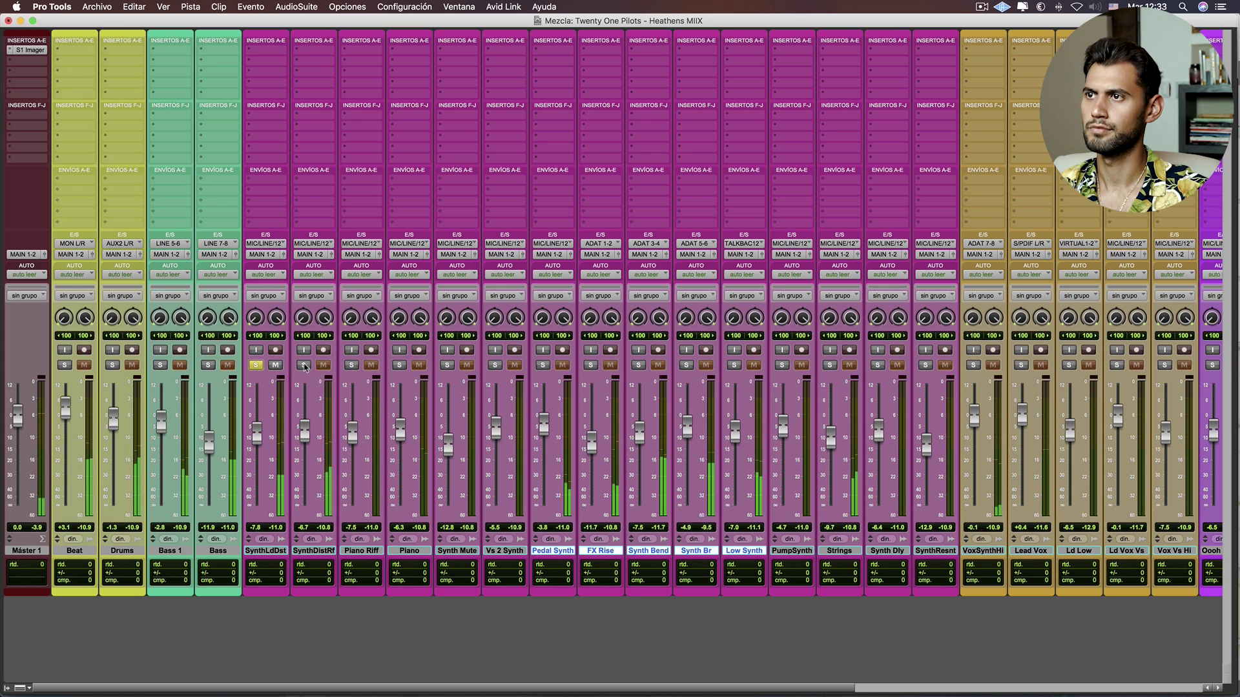
alt+click(255, 366)
click(303, 366)
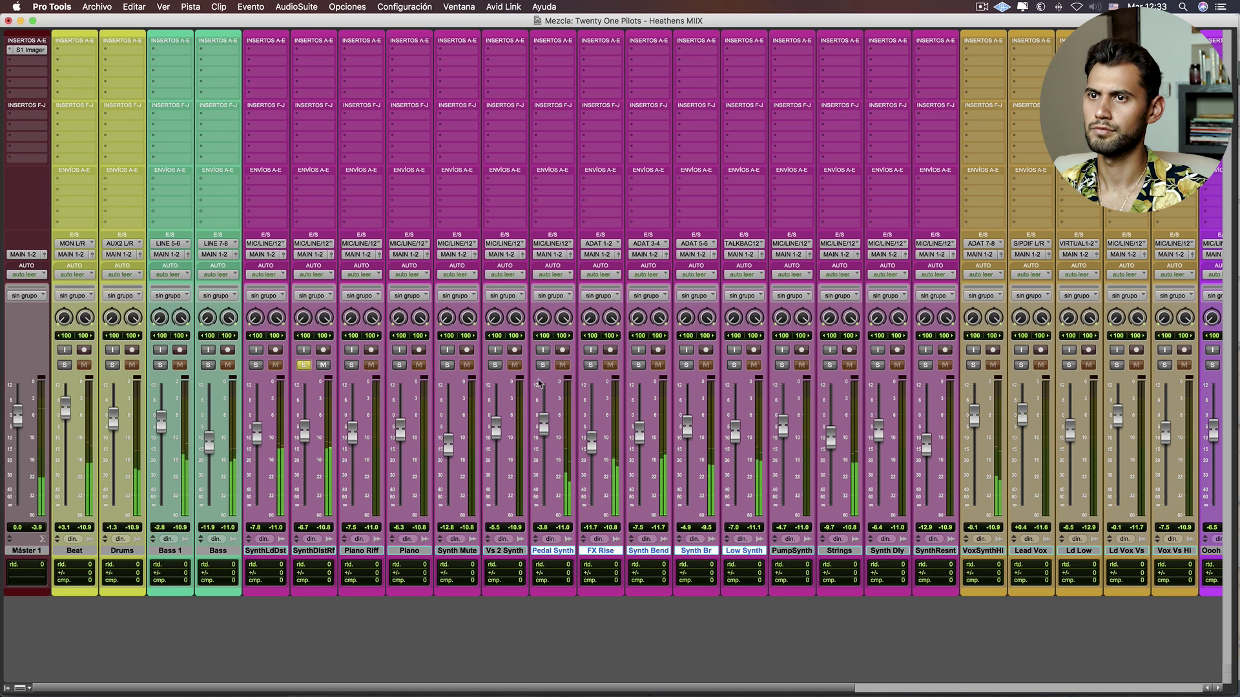
click(691, 366)
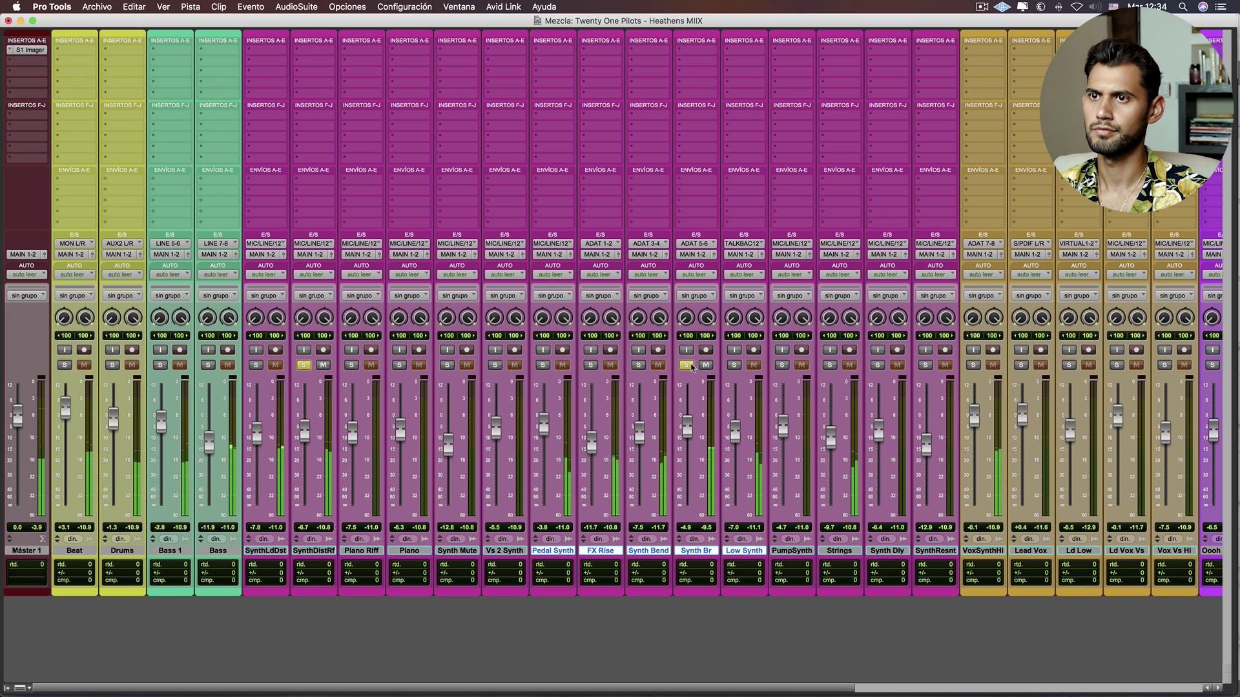
- Set Synth Br to -6.2 dB, SynthDistRf to -5.7 dB and Low Synth to -8.4 dB while soloed, and clear all solos
drag(689, 431, 689, 436)
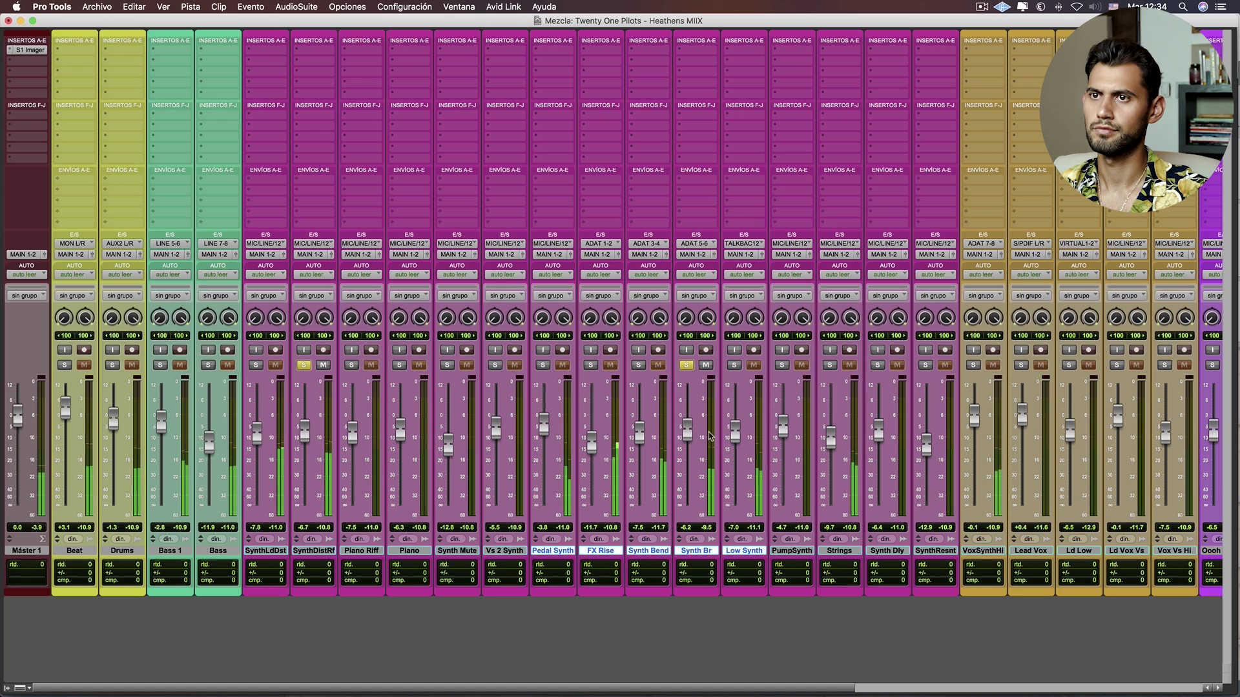
click(734, 365)
drag(301, 434, 301, 431)
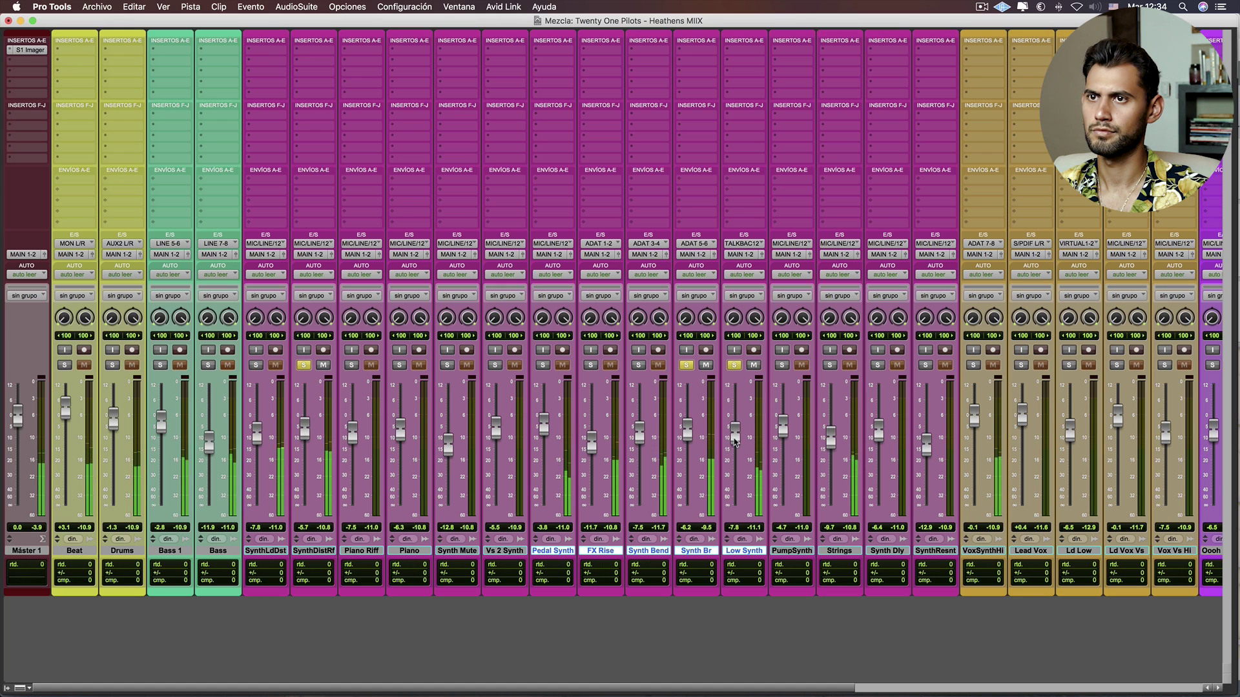
alt+click(734, 365)
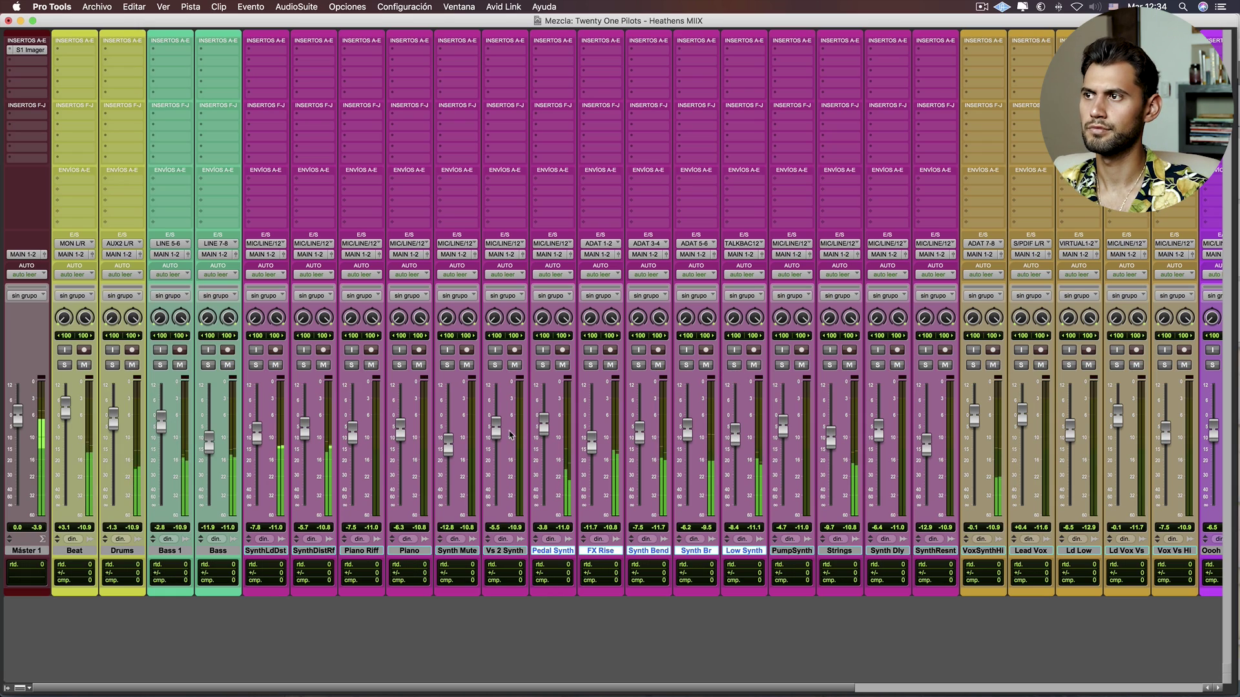
- Review the remaining mixer channels during playback, and move the playback start to 2:29.250 in the Edit window
scroll(559, 457, right, 3)
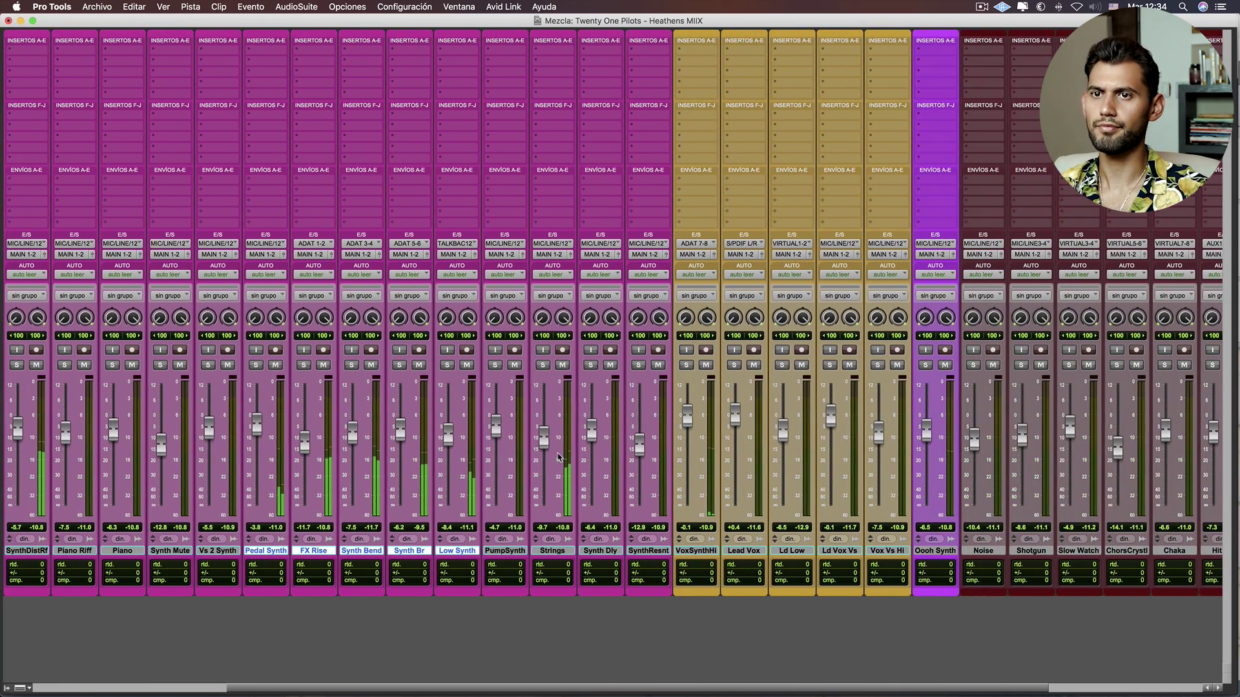
scroll(559, 457, right, 2)
scroll(559, 457, left, 5)
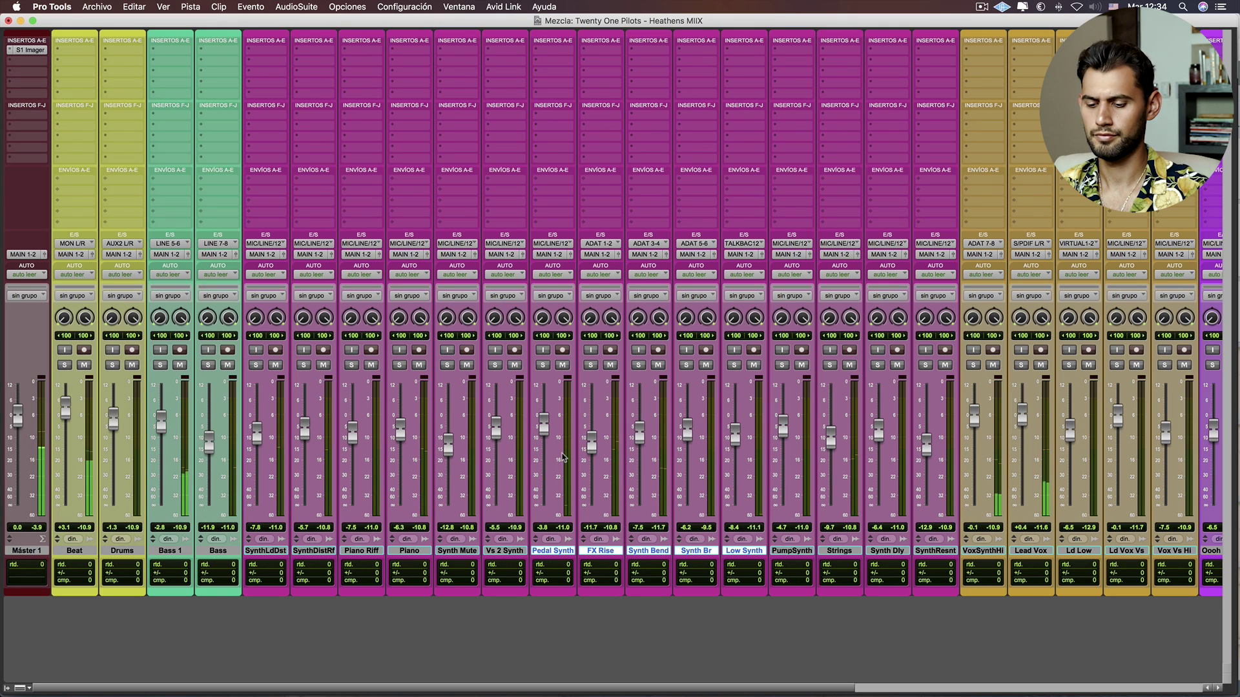
key(super+equal)
scroll(562, 457, up, 10)
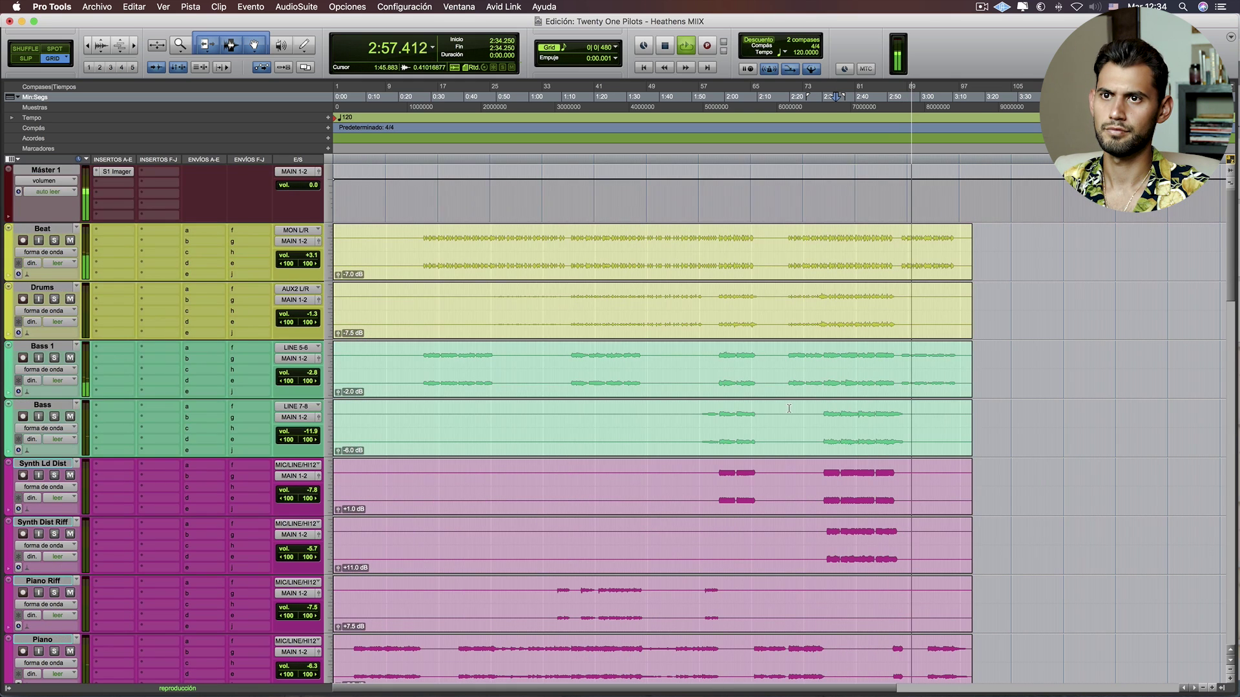
key(space)
click(820, 419)
key(super+equal)
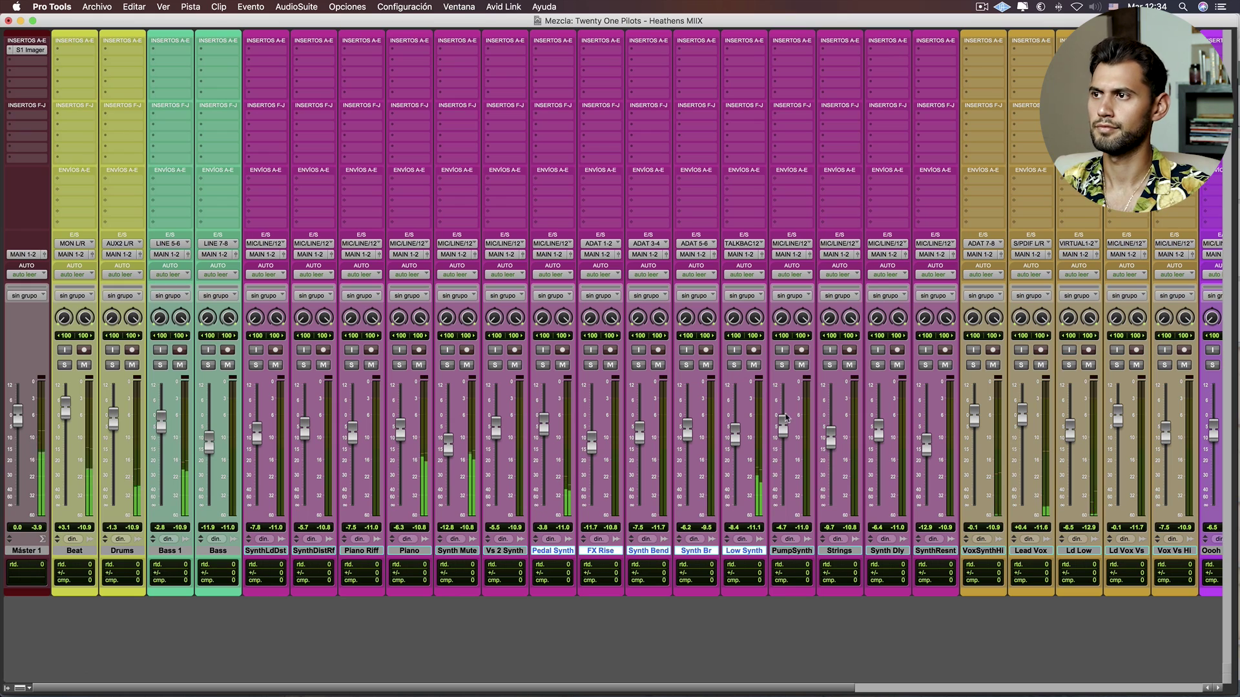
- Solo Beat, Drums, Bass 1 and Bass, set Bass 1 to -2.0 dB and Bass to -9.9 dB, and clear all solos
click(208, 365)
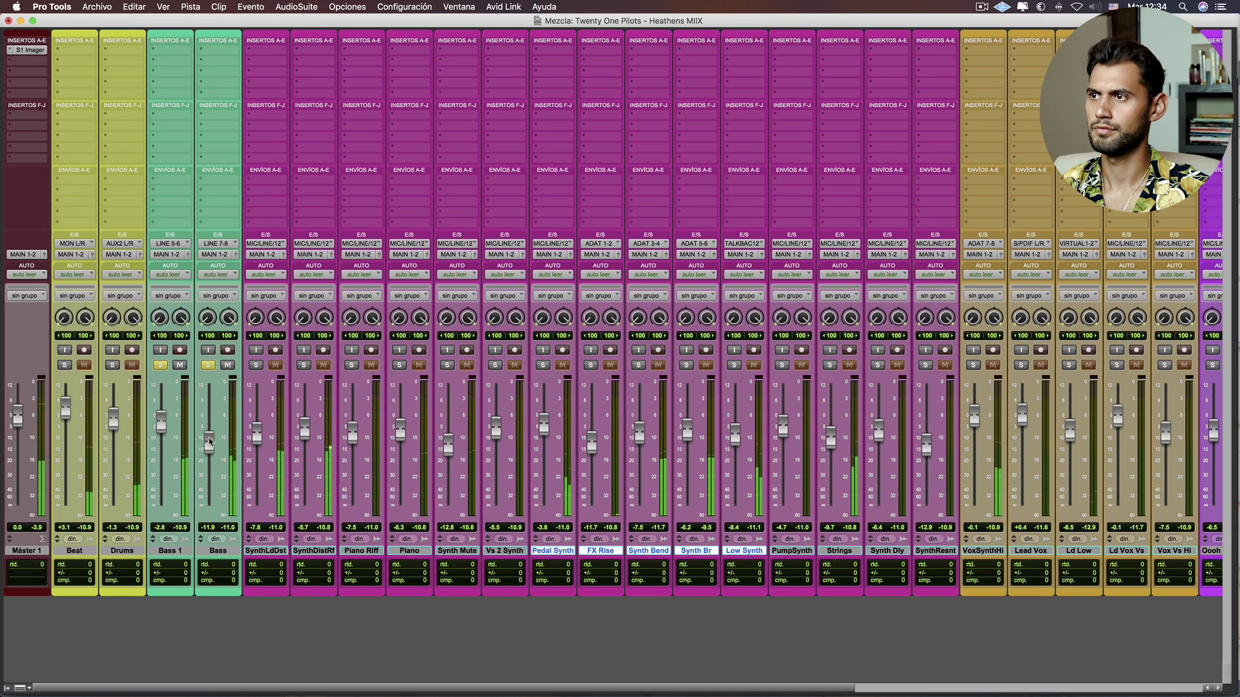
drag(211, 438, 210, 438)
click(67, 366)
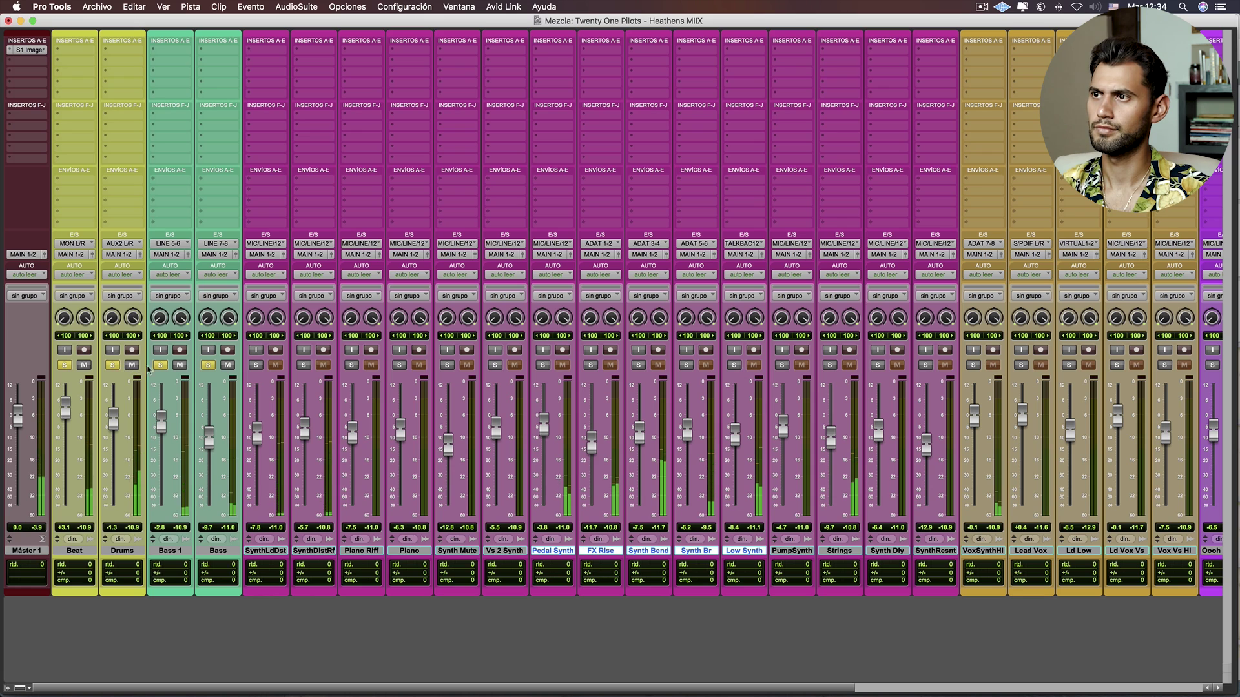
drag(164, 430, 208, 441)
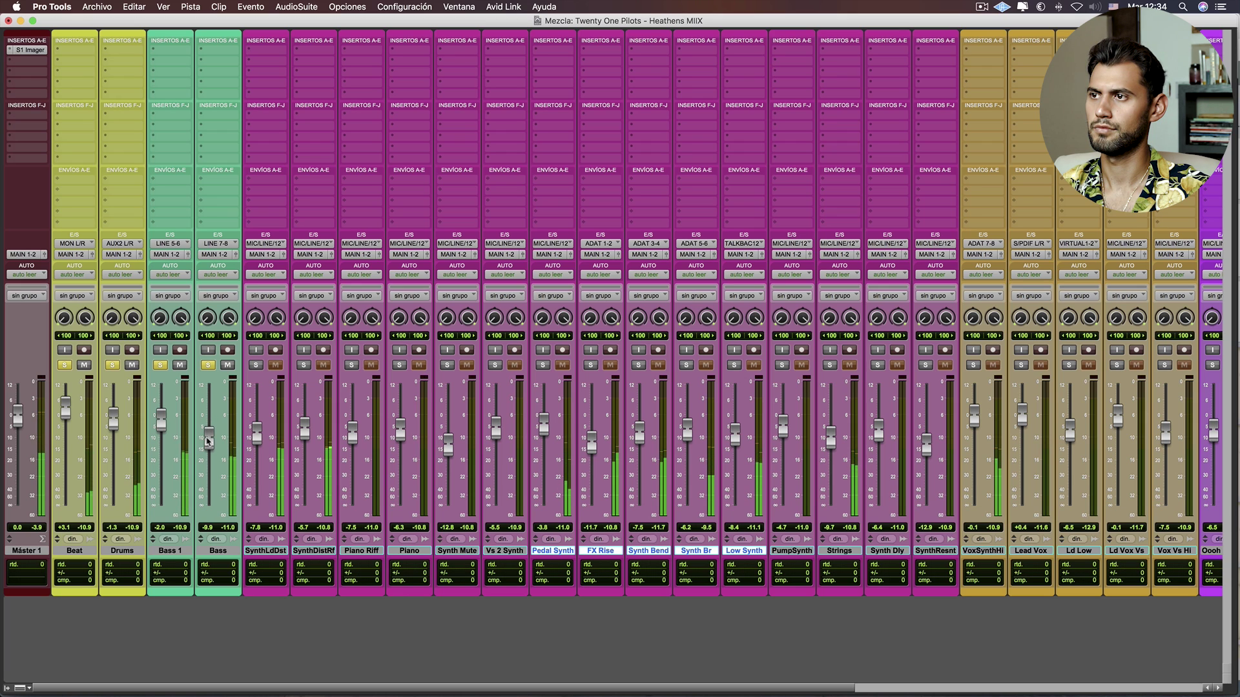
alt+click(208, 366)
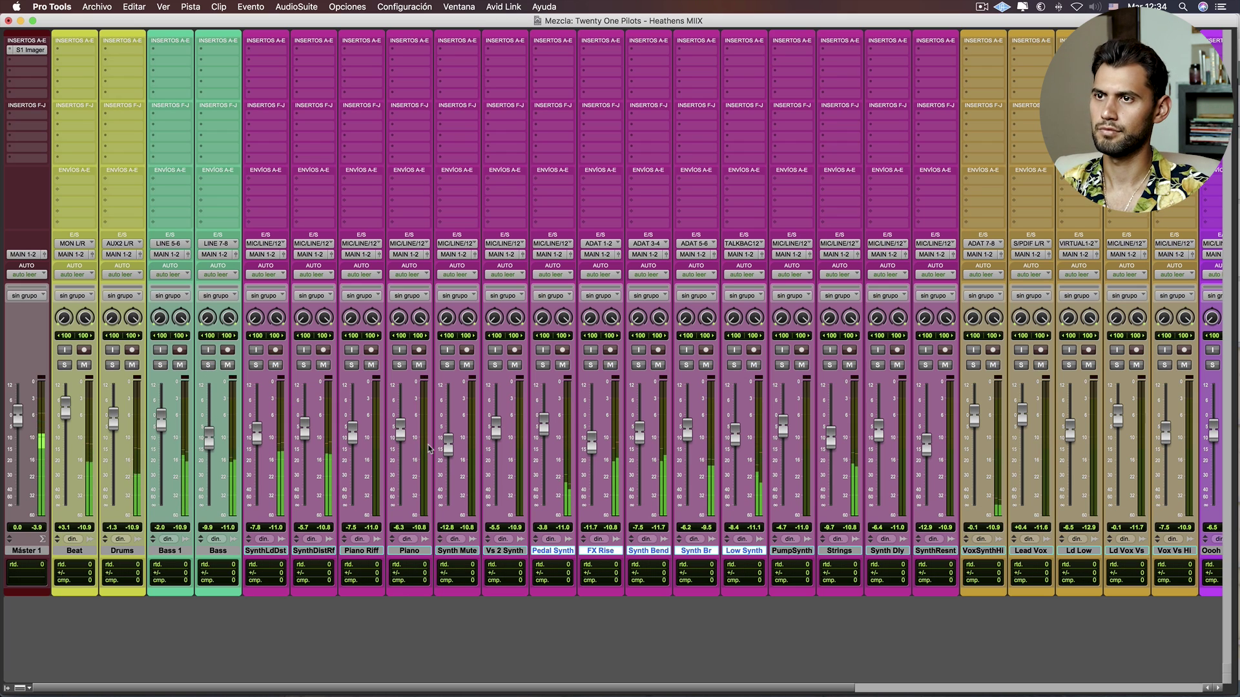
- Check the levels across all mixer channels, and replay the full mix from 2:29.250 in the Edit window
scroll(550, 462, right, 3)
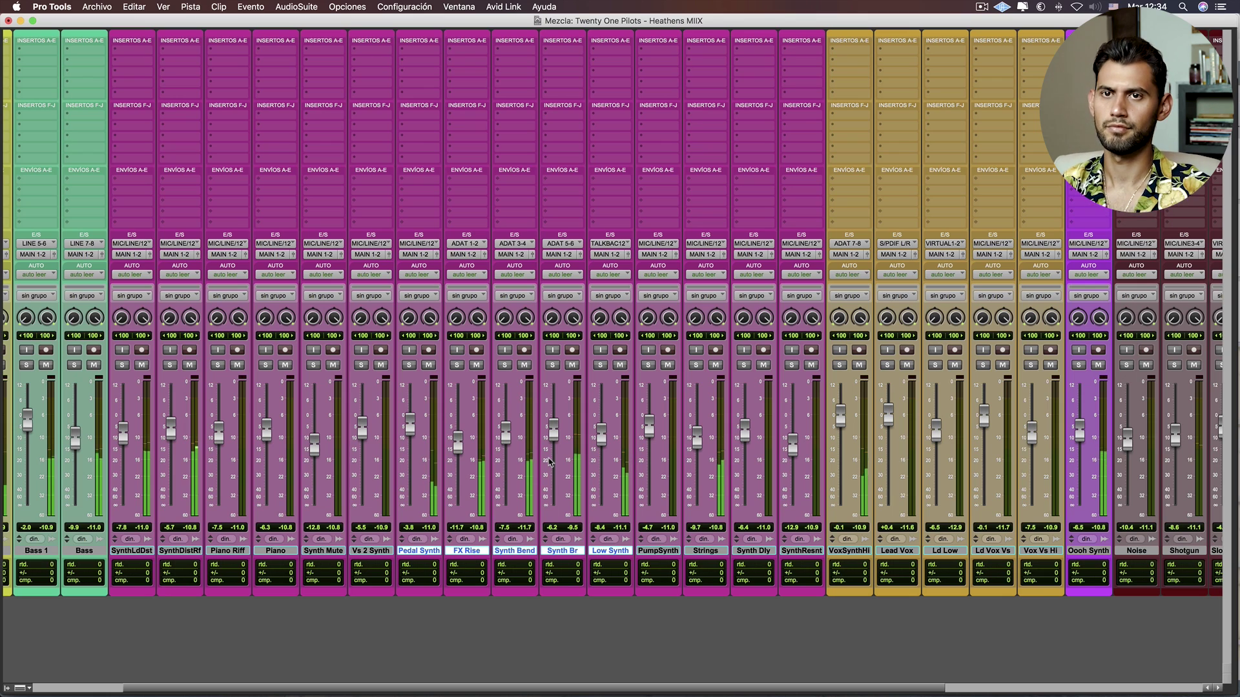
scroll(536, 459, right, 5)
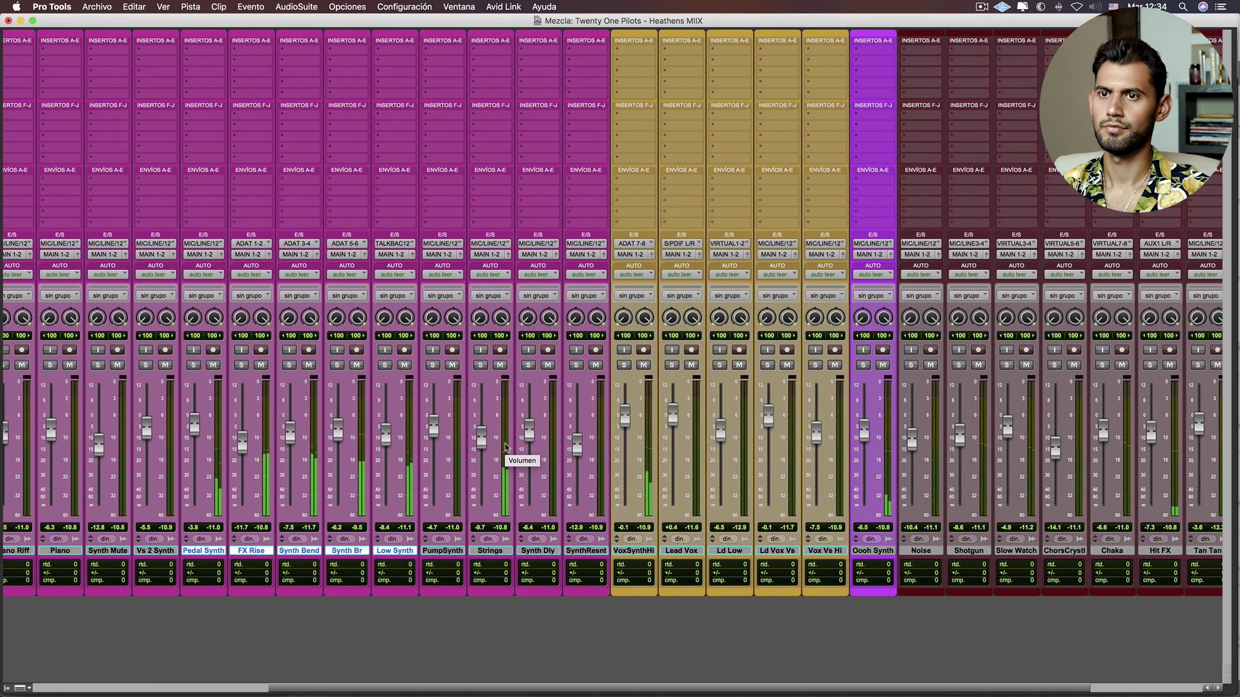
scroll(506, 446, right, 3)
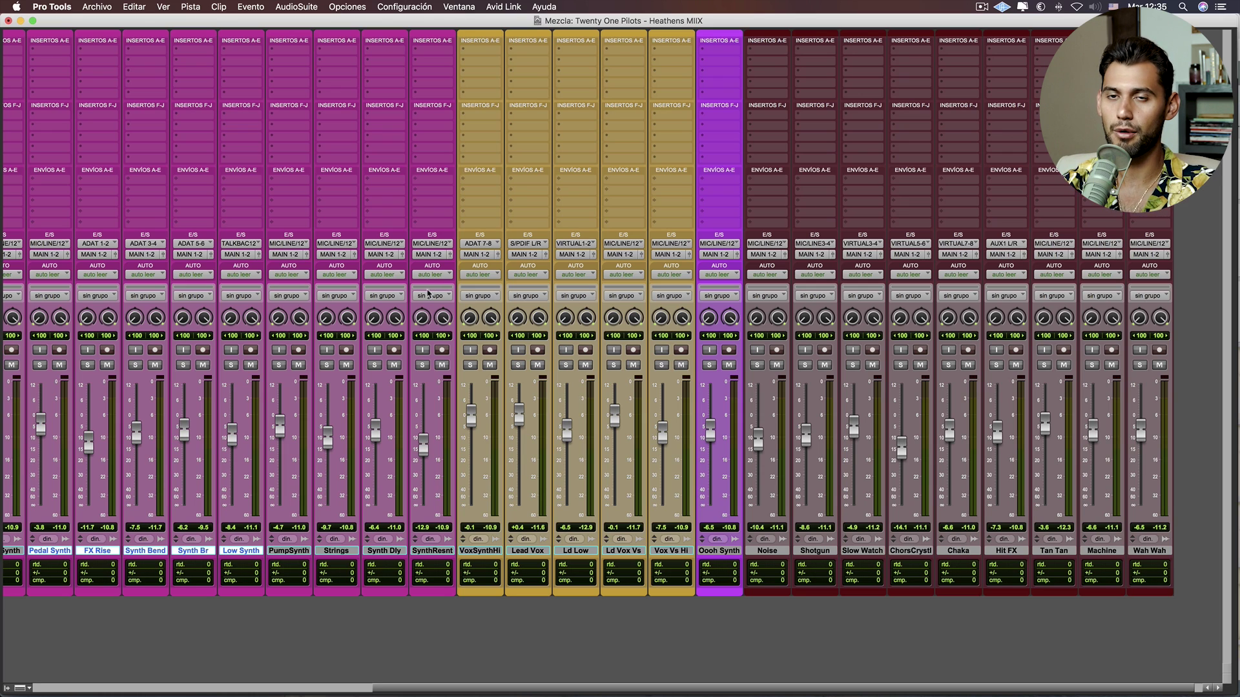
scroll(392, 329, left, 10)
key(super+equal)
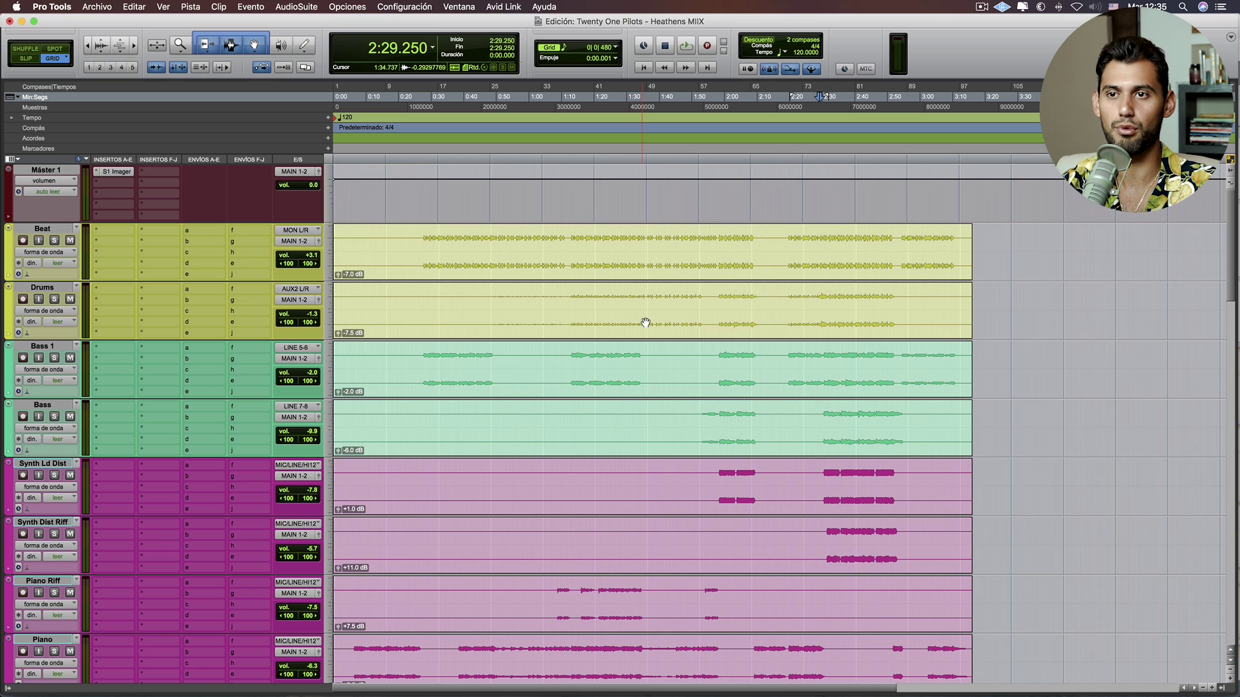
key(space)
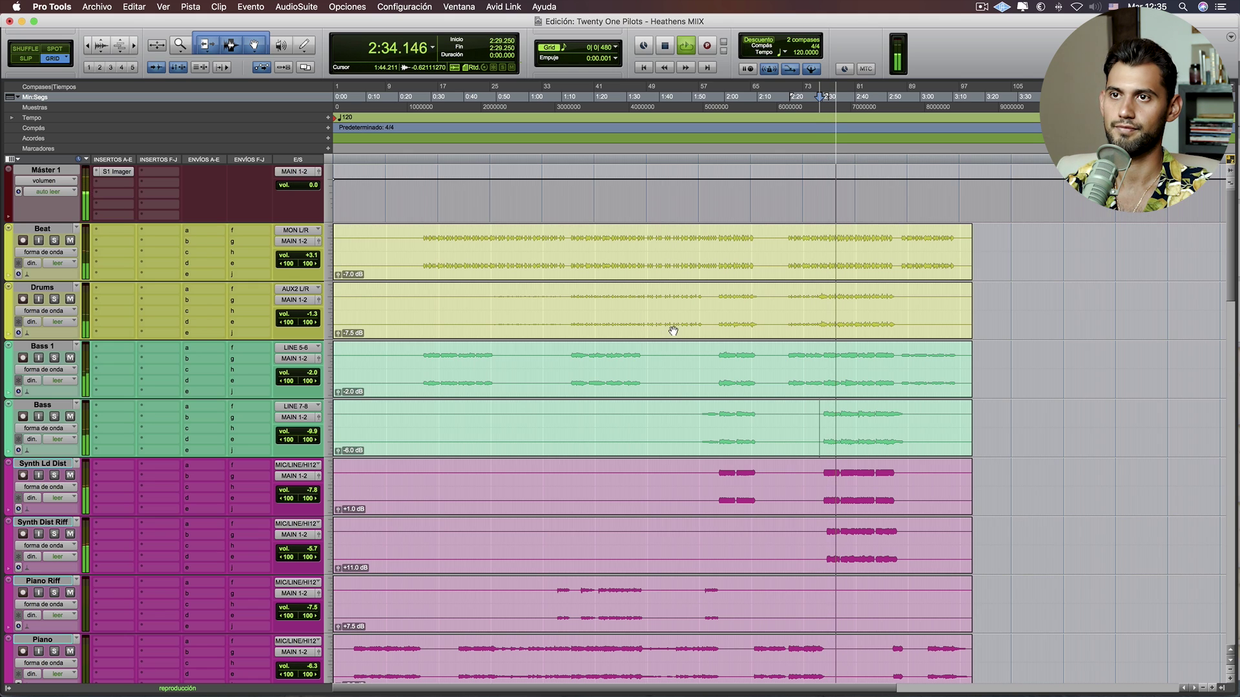
scroll(672, 331, down, 5)
scroll(671, 332, up, 5)
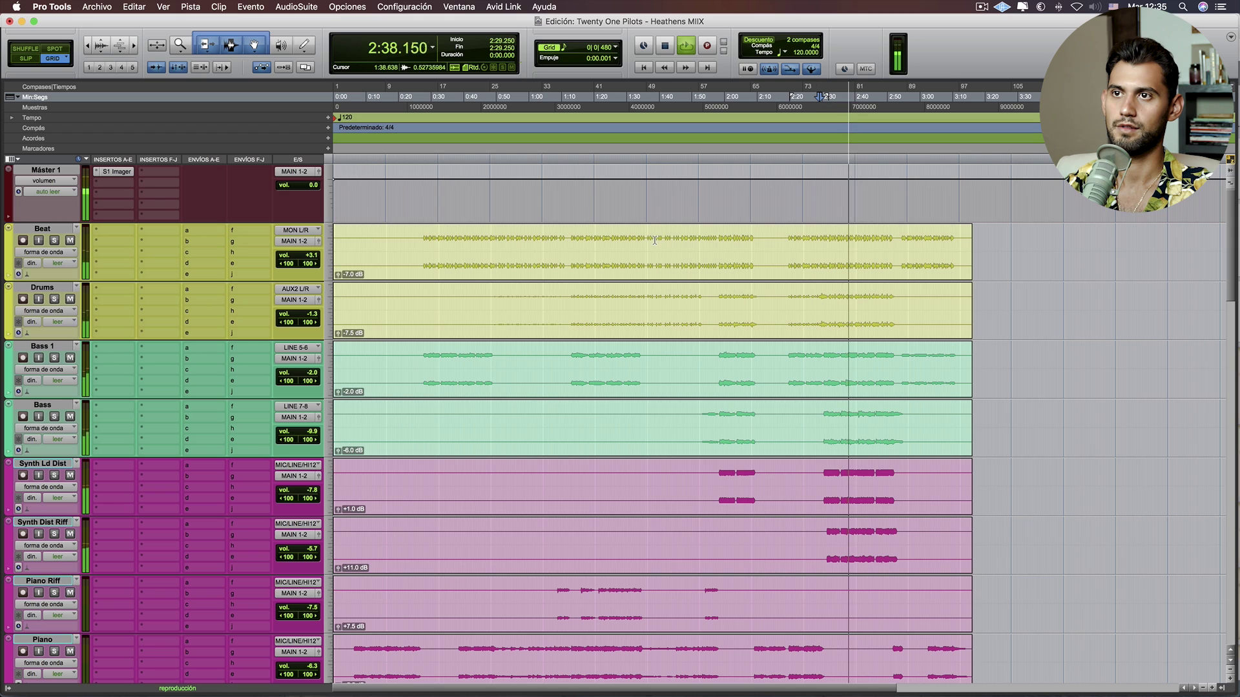
key(space)
- Play the mix from 1:37.000, and set SynthResnt to -13.7 dB and Ld Vox Vs to +0.2 dB
click(649, 238)
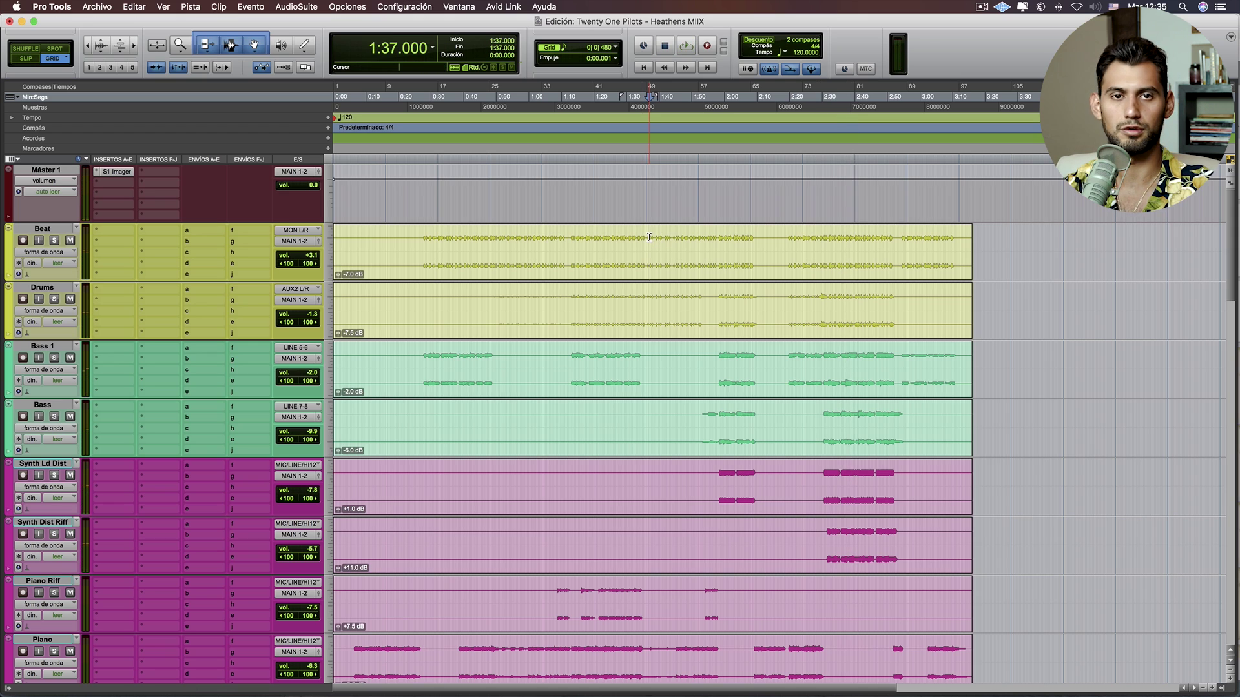
key(space)
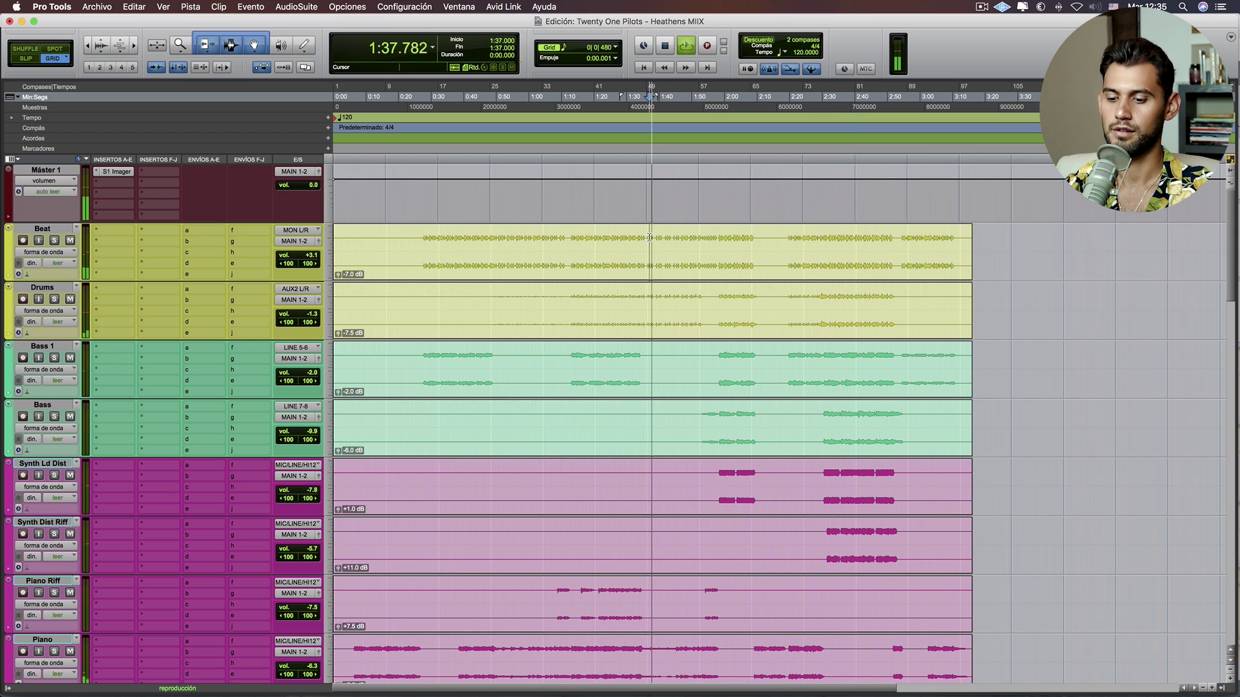
key(super+equal)
scroll(650, 239, right, 3)
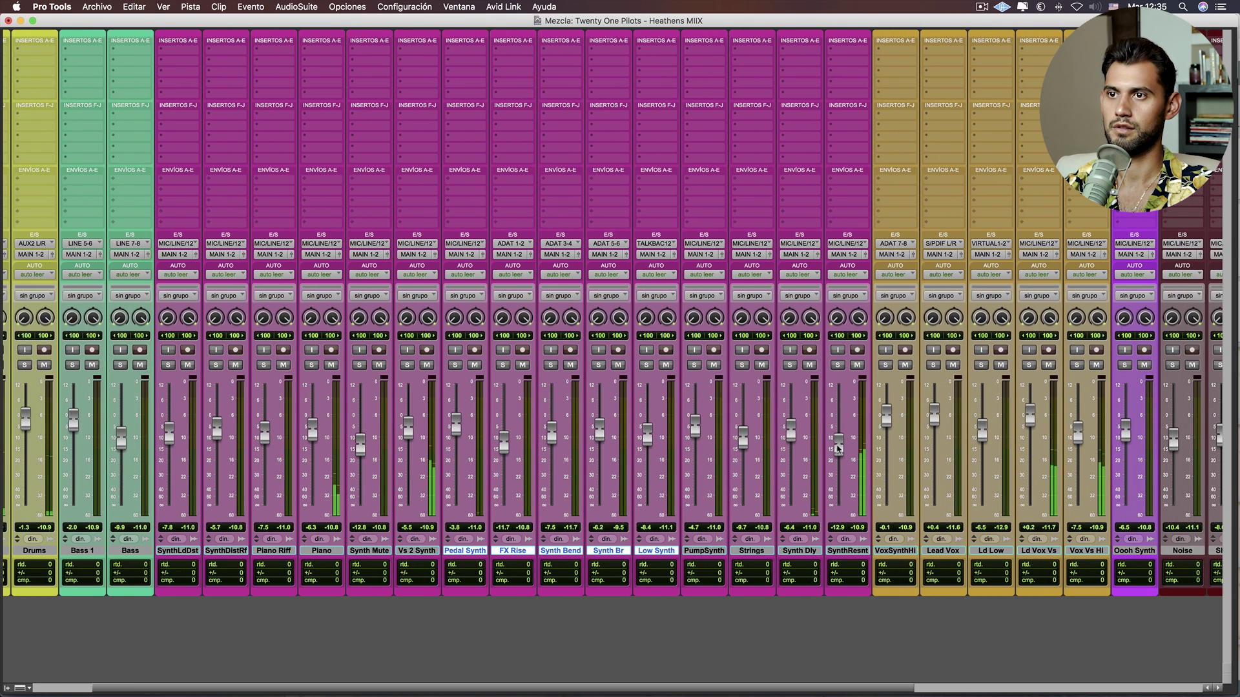
drag(838, 448, 796, 432)
scroll(571, 350, left, 3)
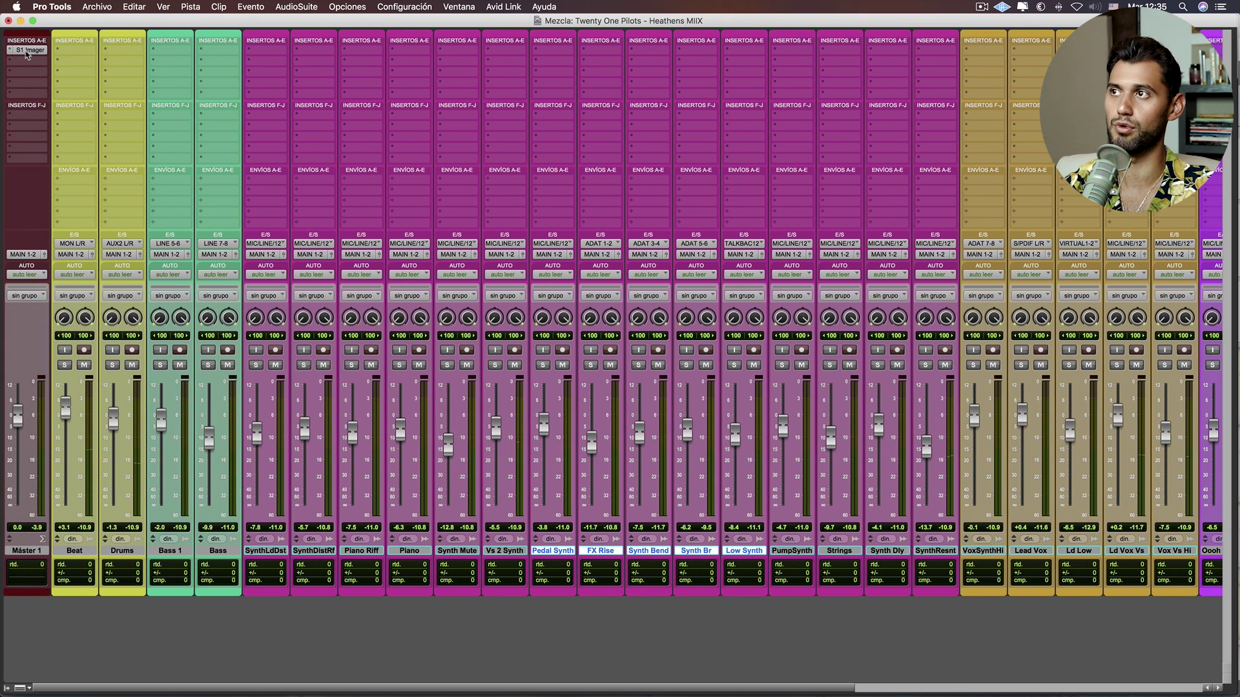
- Audition the mix from 1:36.500 in the Edit window, toggling the bypass of the S1 Imager insert on Master 1
key(super+equal)
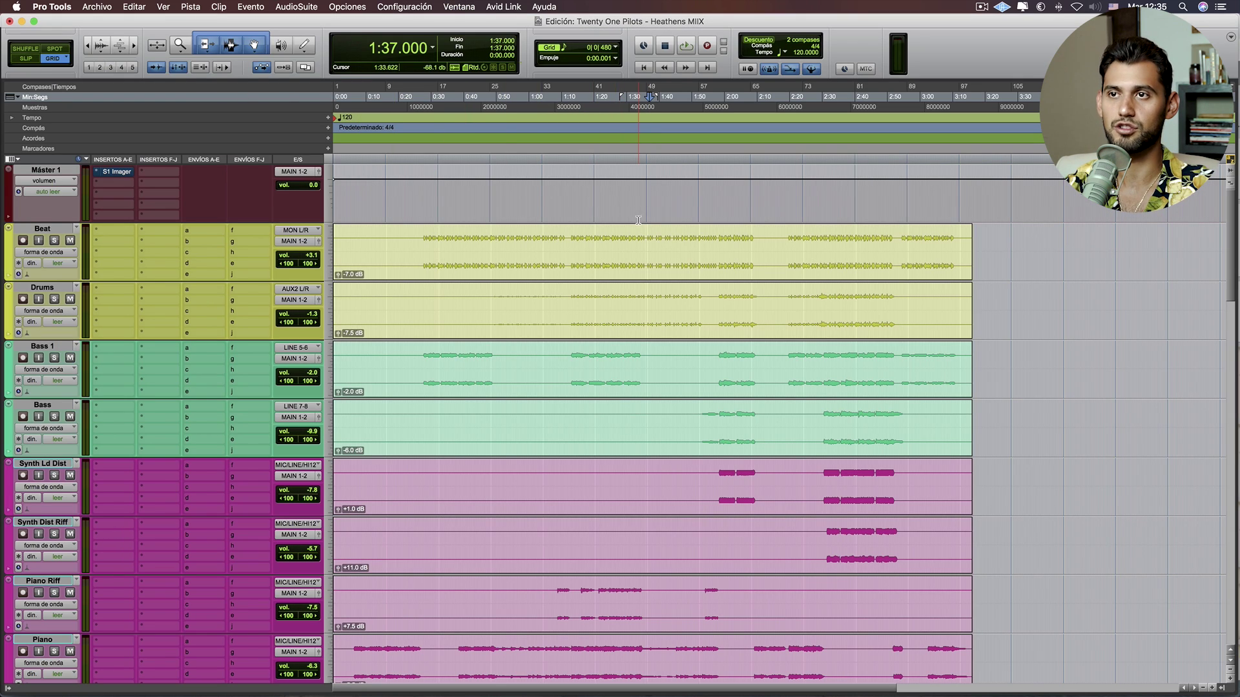
click(647, 241)
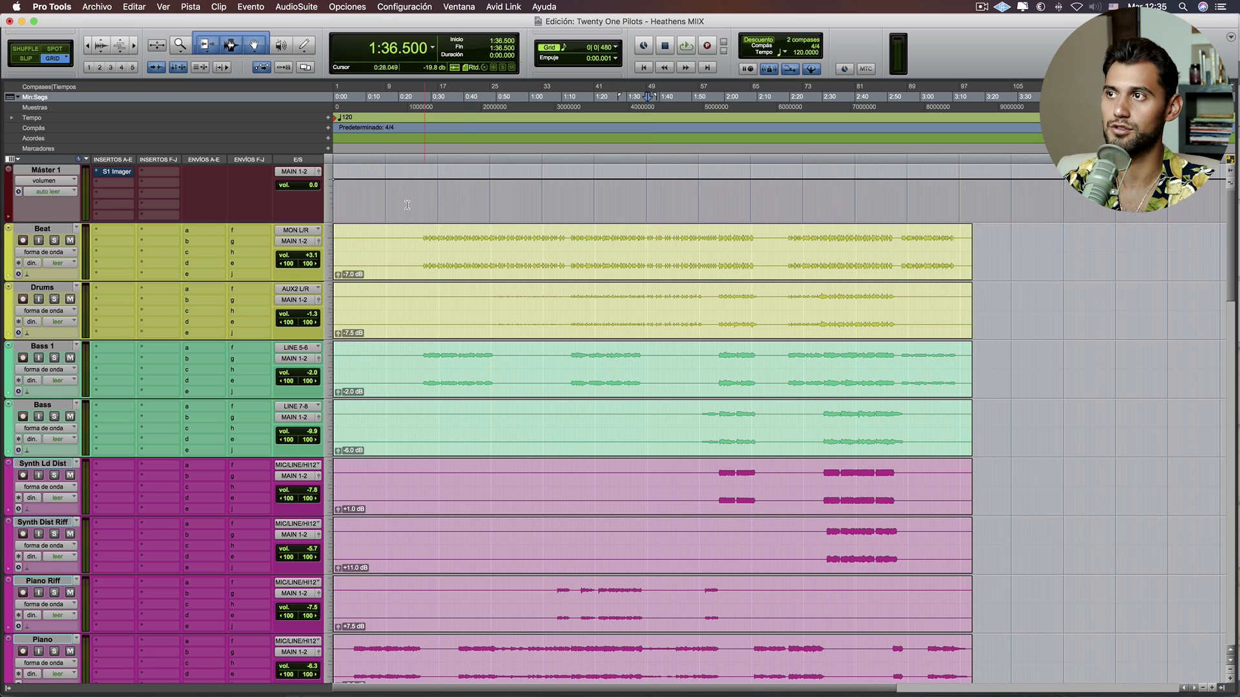
key(space)
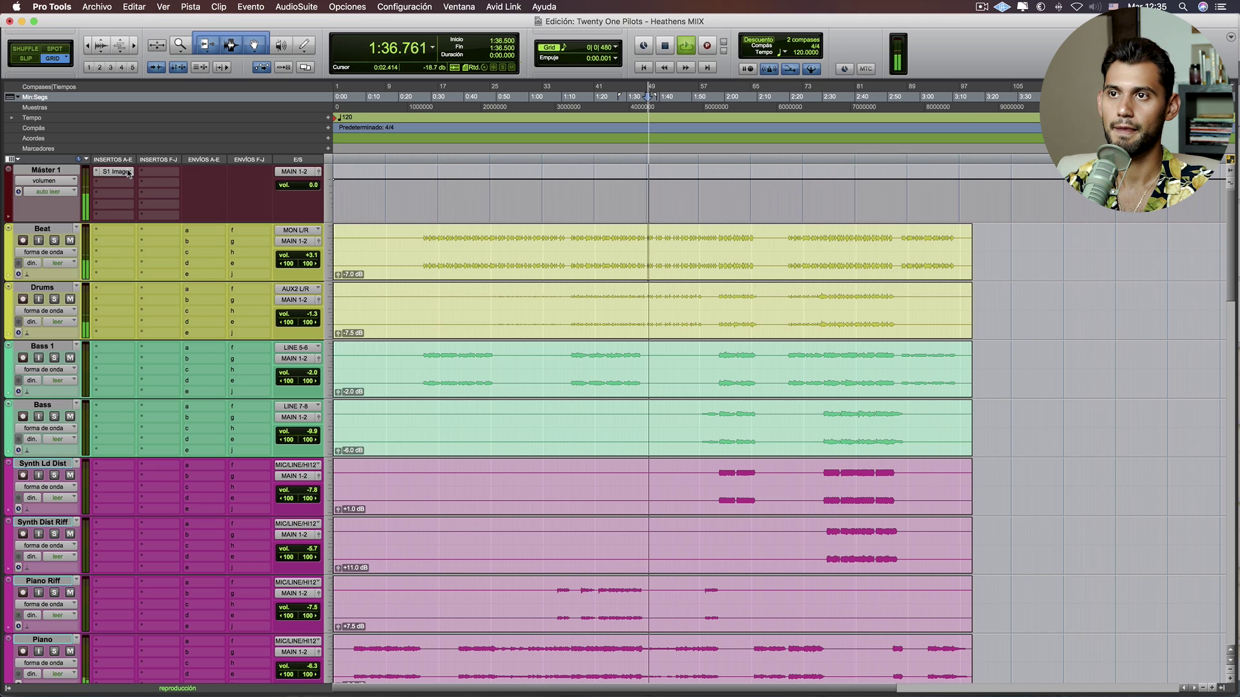
key(space)
- Play the mix from 1:56.750, compare it with the Master 1 S1 Imager active and bypassed, and leave the insert bypassed
click(717, 240)
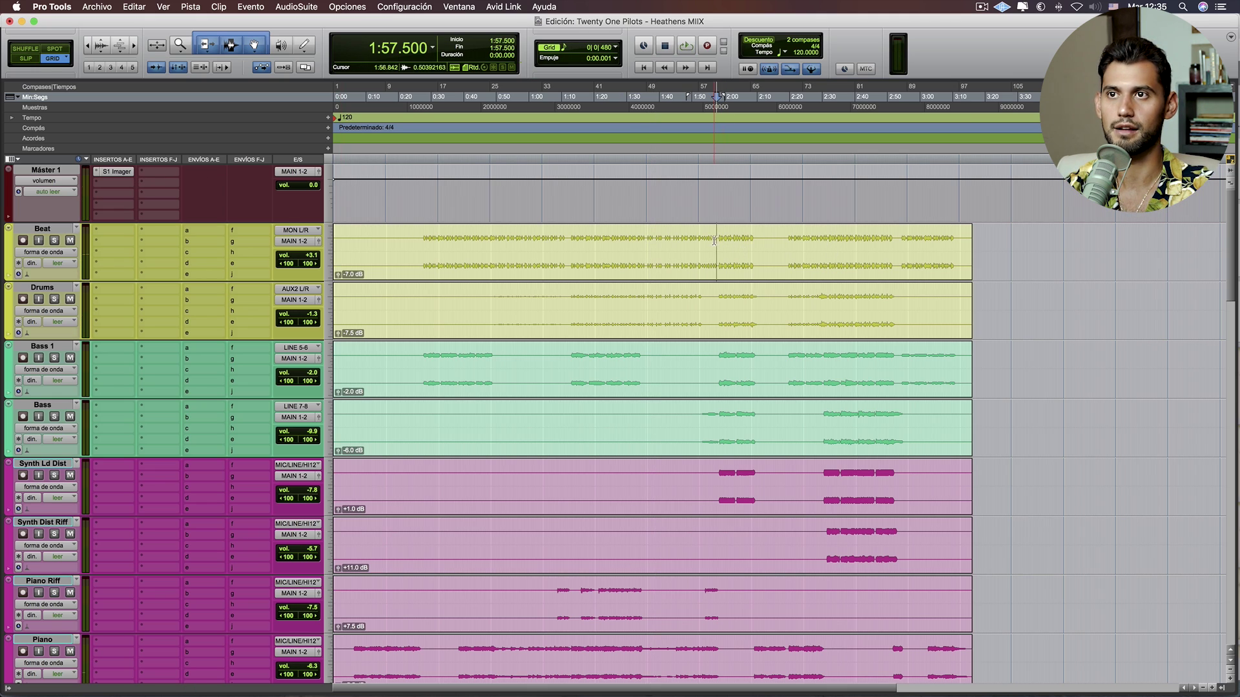
click(715, 240)
key(space)
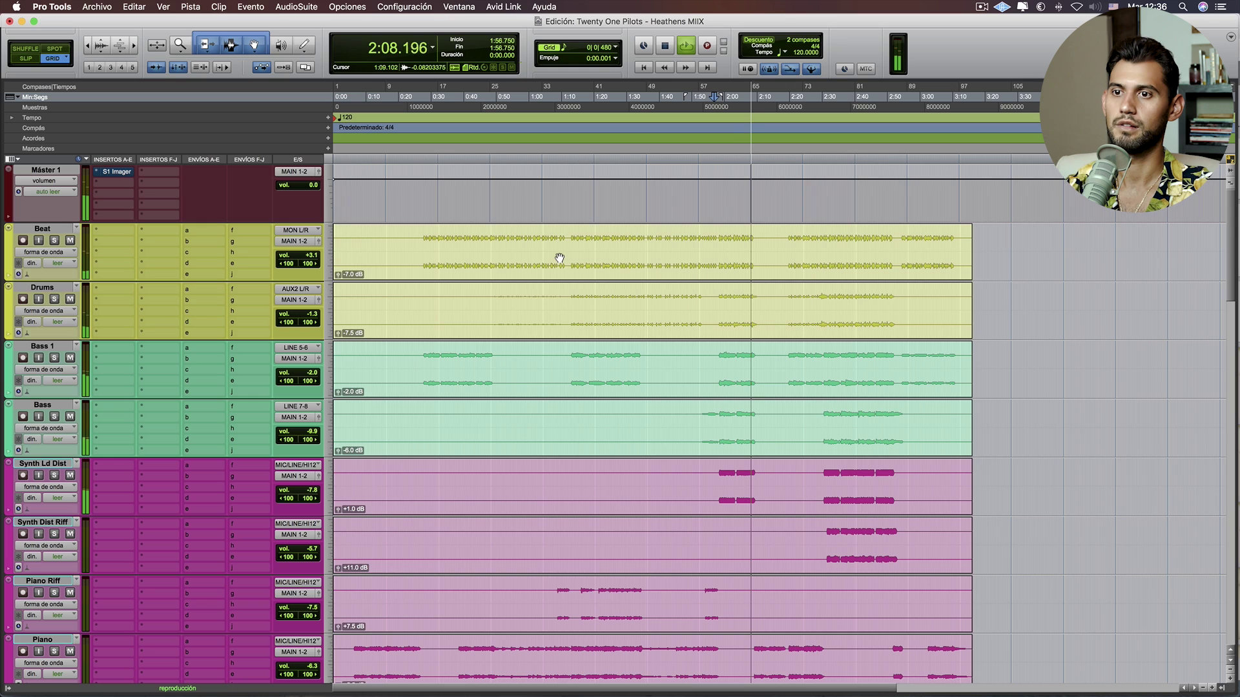
super+click(122, 173)
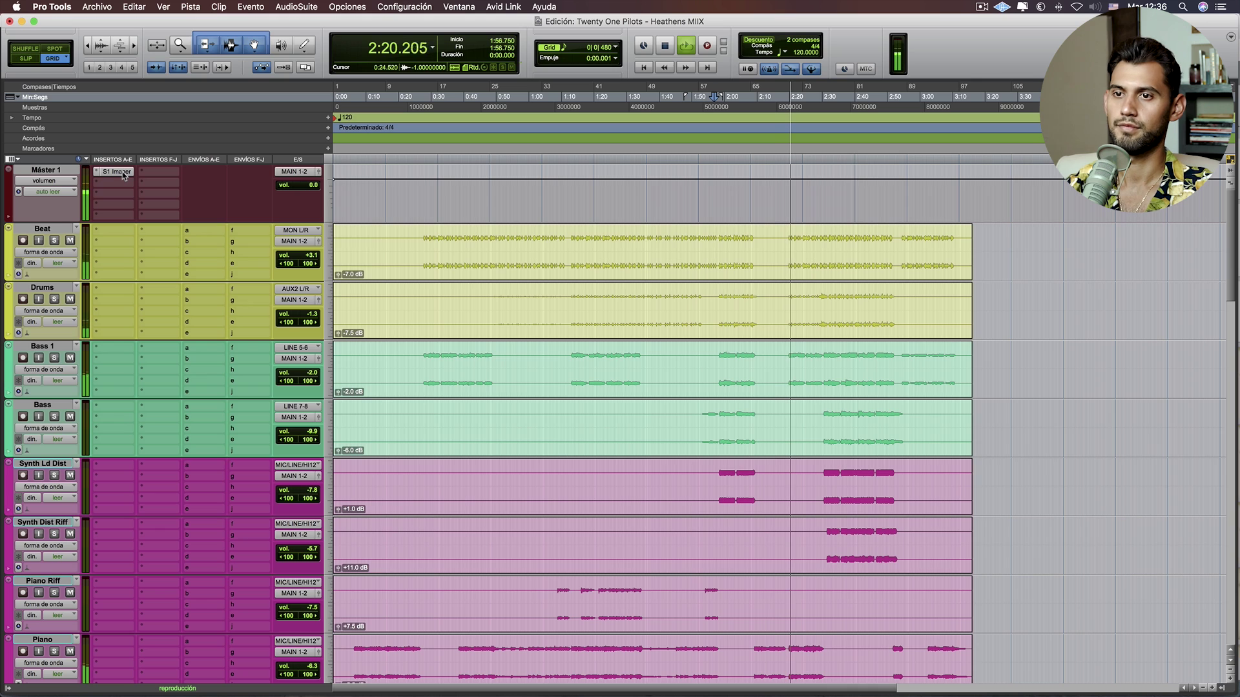
super+click(123, 173)
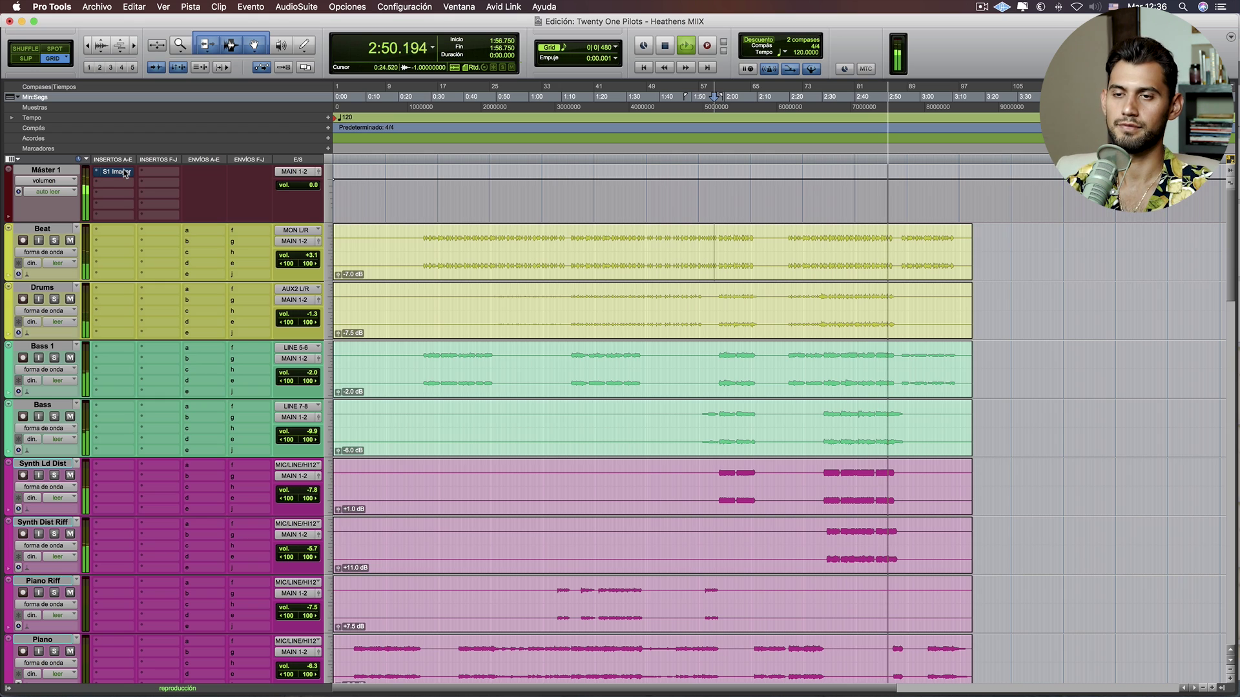
key(space)
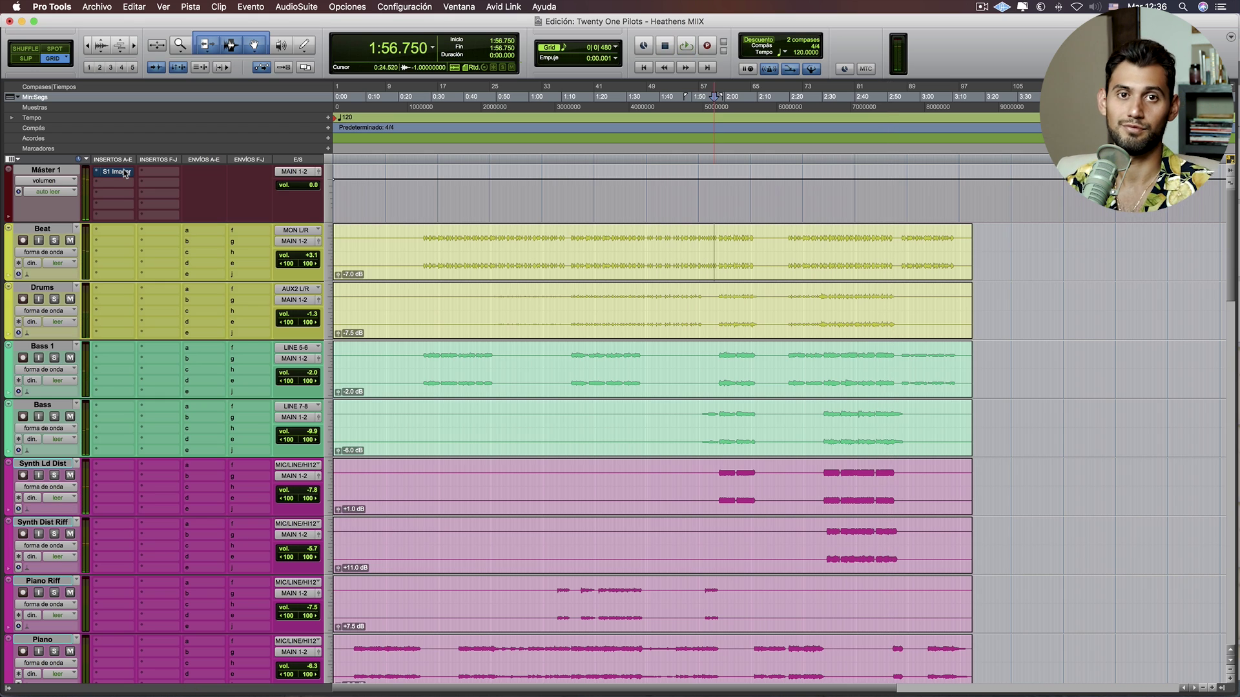